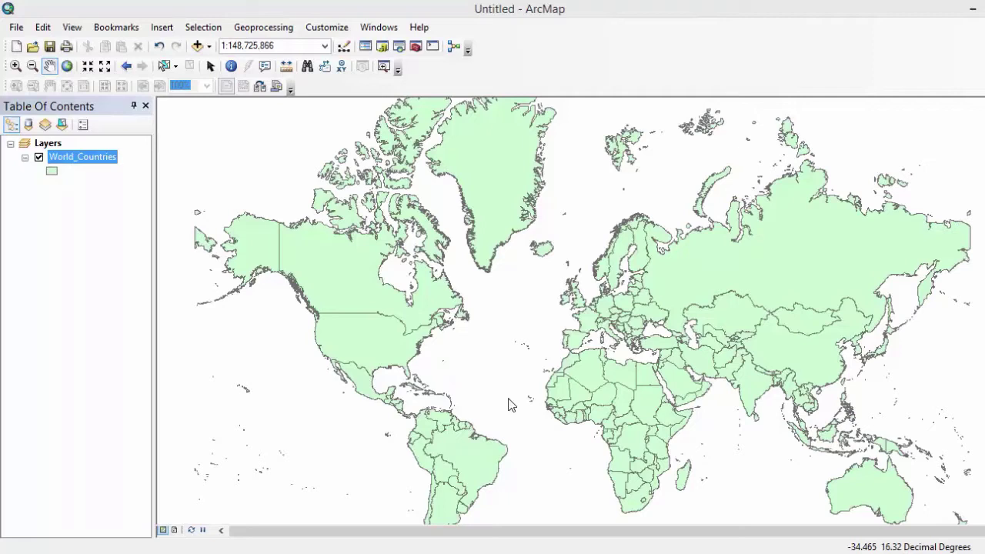
Open the attribute table of the World_Countries layer and enlarge its window to show more fields
left_click_drag(508, 404, 522, 405)
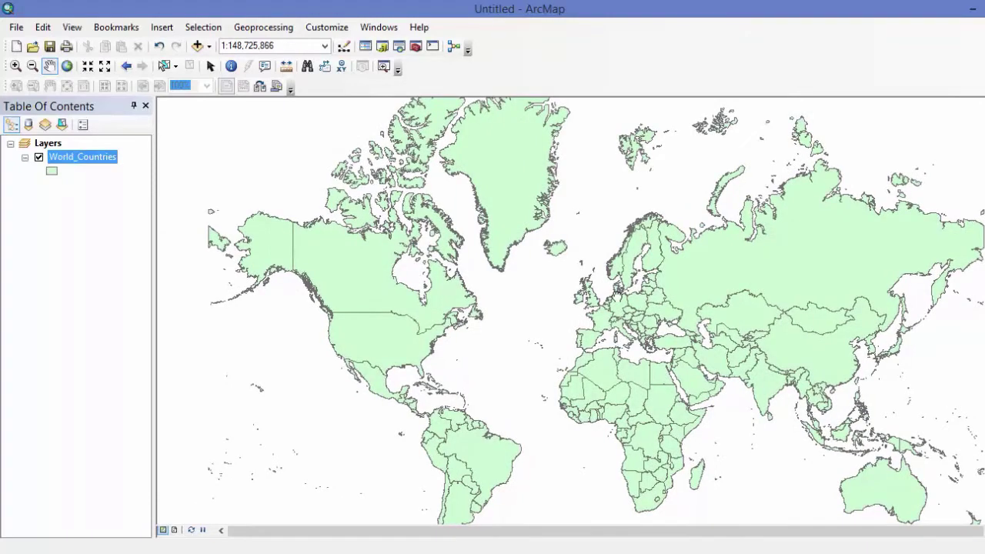
left_click_drag(607, 256, 579, 246)
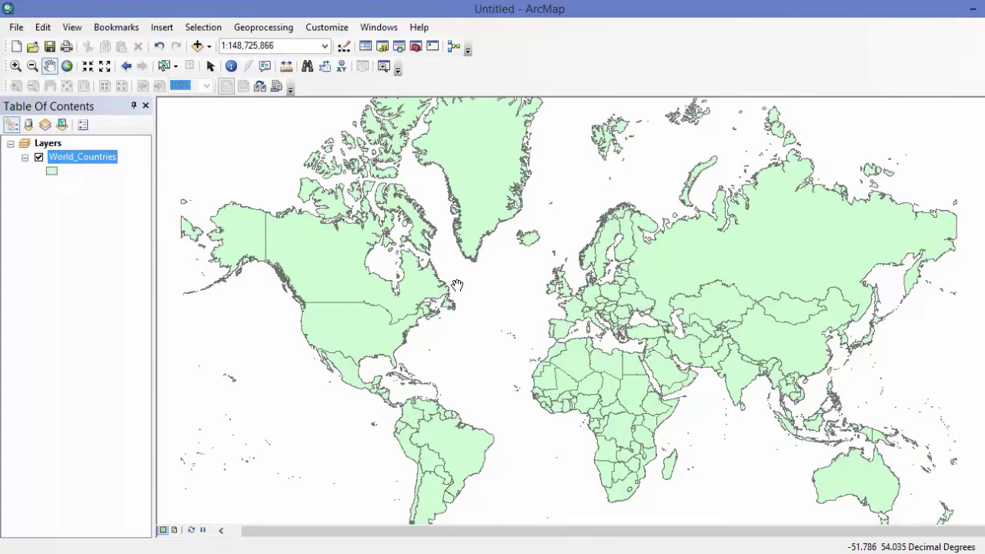
right_click(77, 160)
left_click(115, 200)
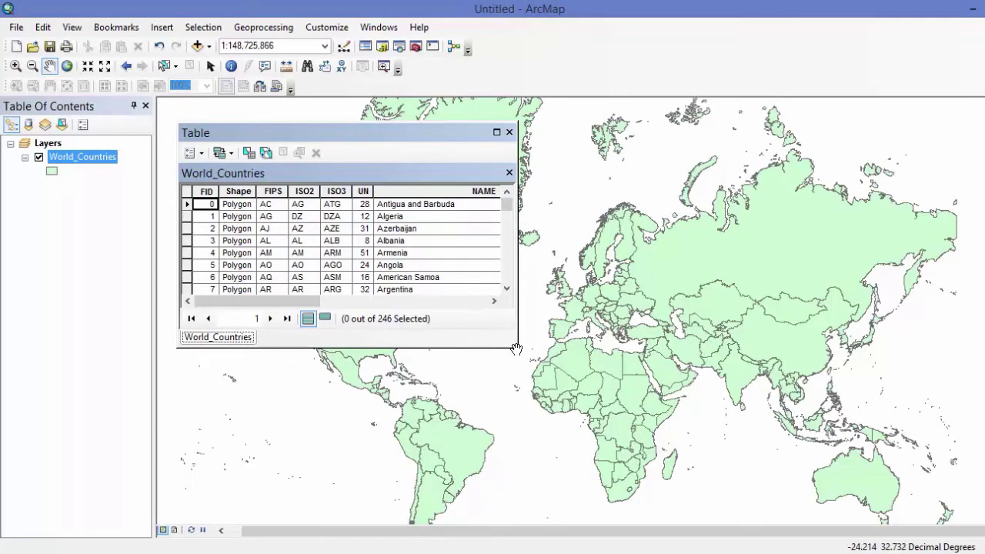
left_click_drag(516, 348, 905, 425)
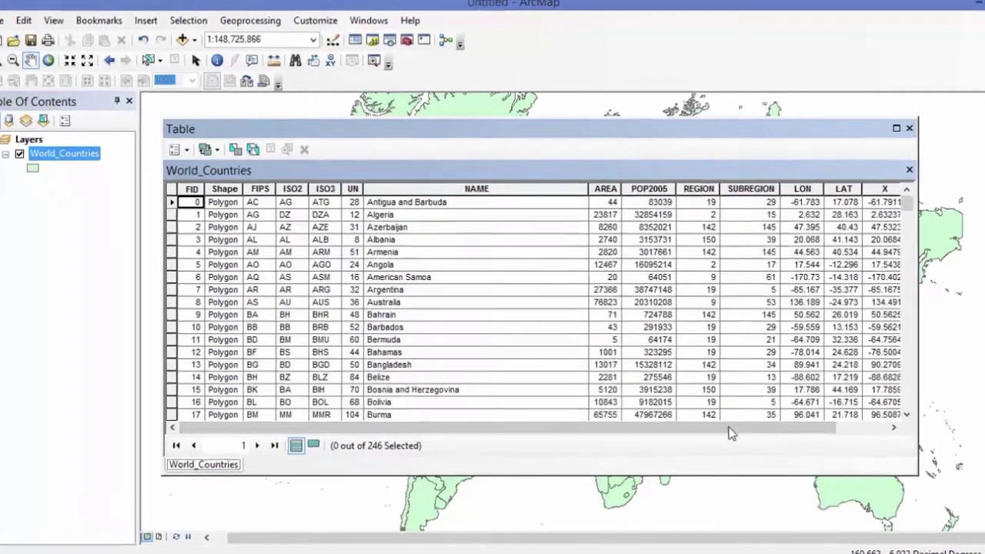
left_click_drag(731, 434, 741, 433)
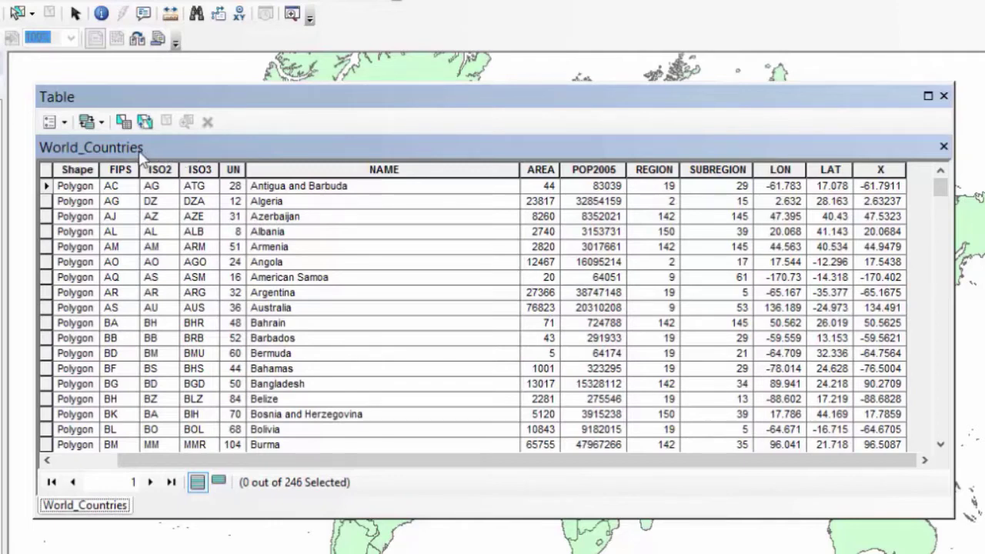
Add a Long Integer field named Area1 with a precision of 25 to the World_Countries table
left_click(65, 123)
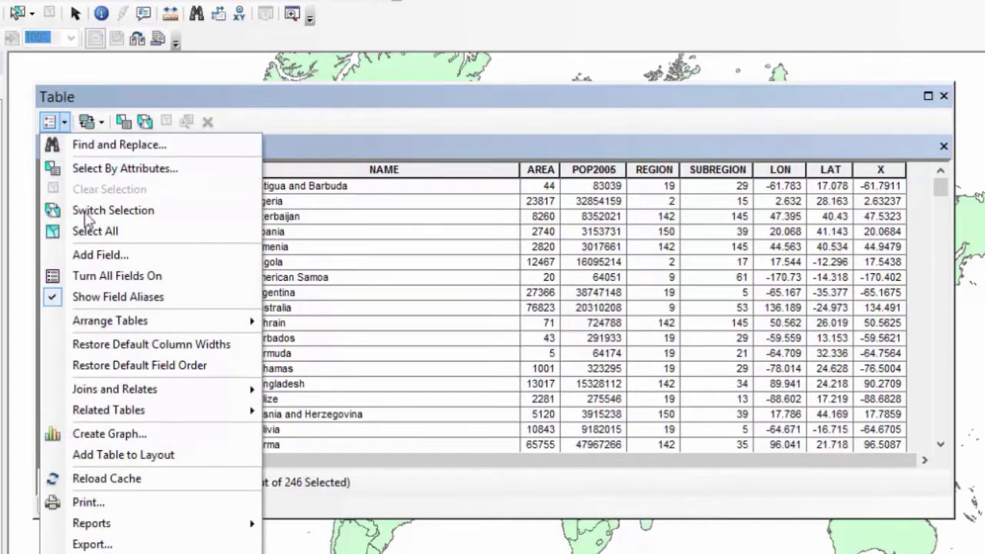
left_click(121, 256)
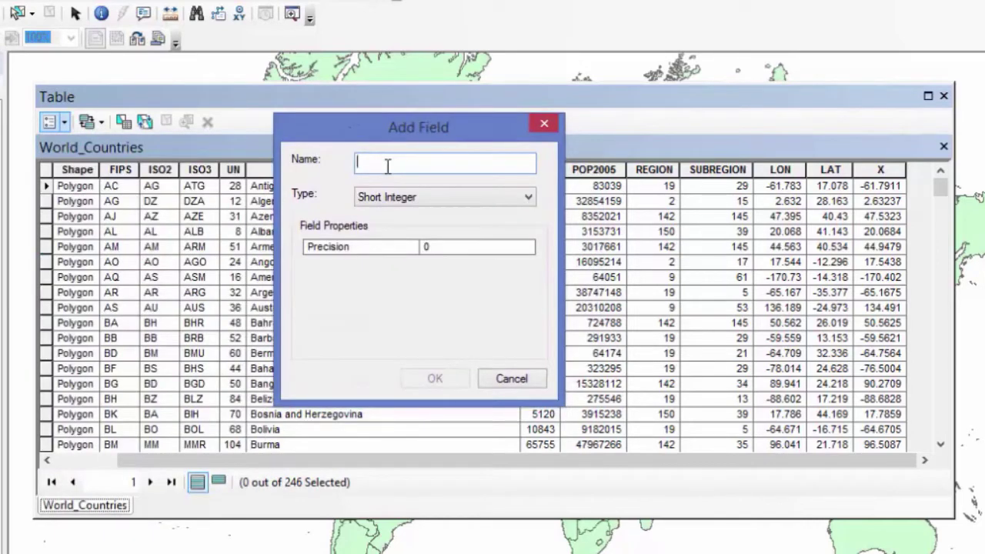
type("Area")
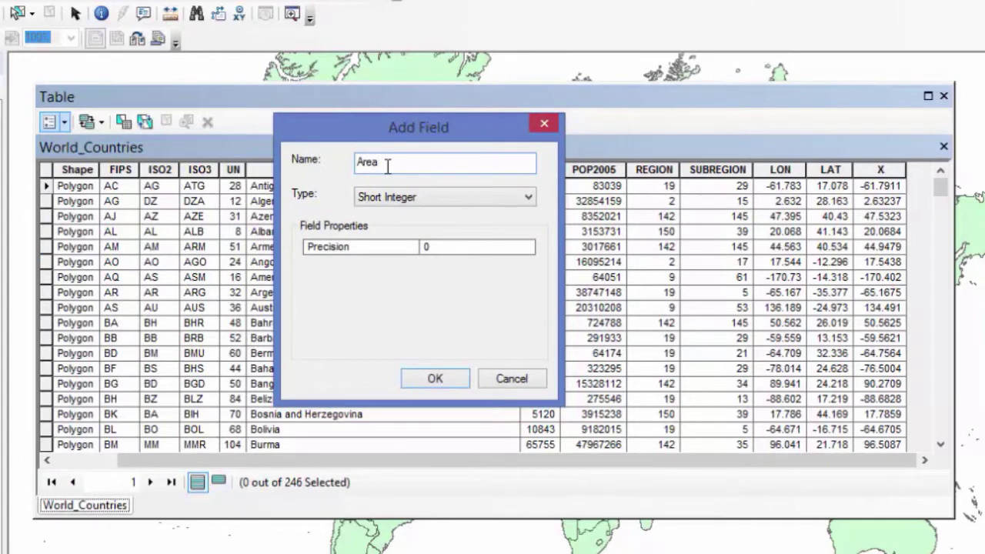
type("1")
left_click(436, 199)
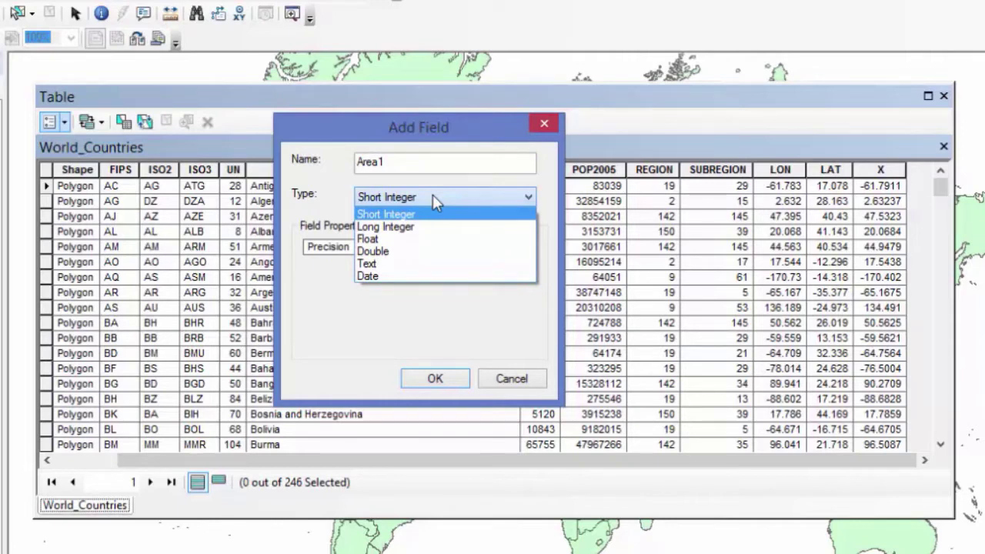
left_click(409, 227)
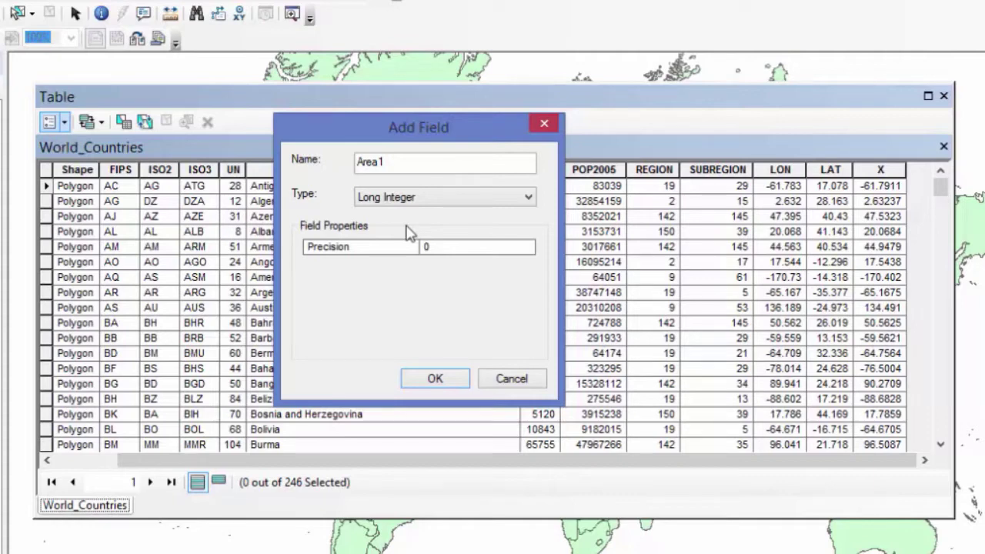
left_click(437, 252)
key("BackSpace")
type("25")
left_click(441, 380)
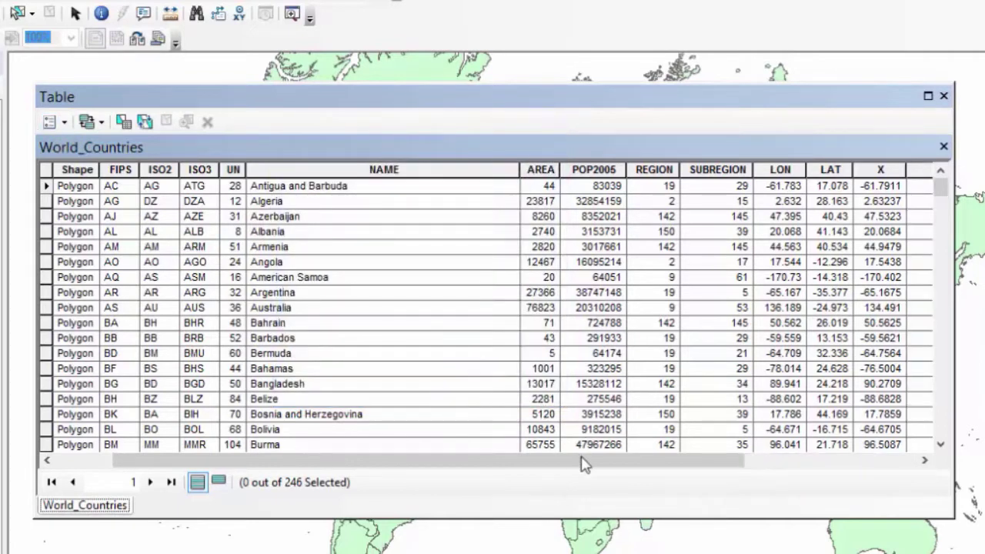
Start Calculate Geometry on the Area1 field and agree to calculate outside an edit session
left_click_drag(582, 461, 770, 462)
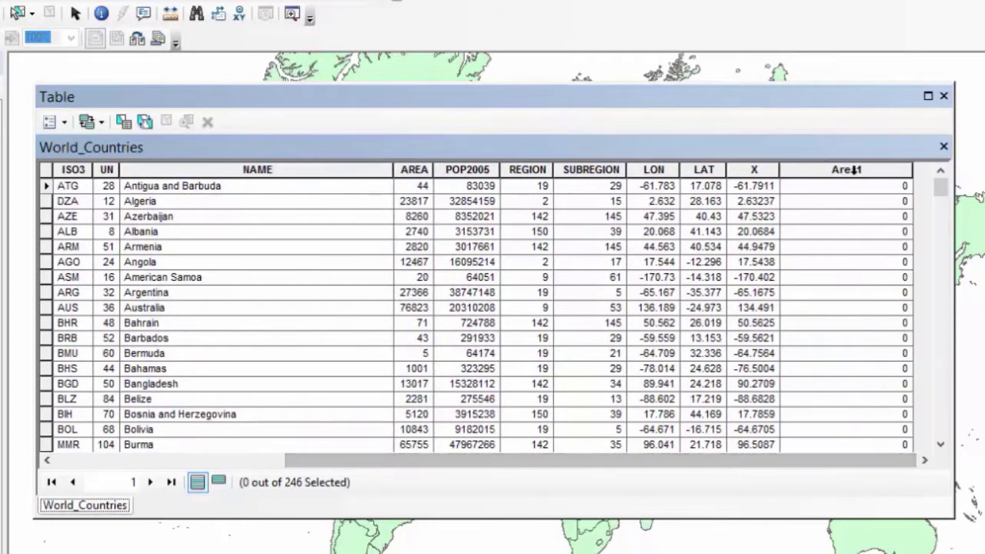
left_click(846, 171)
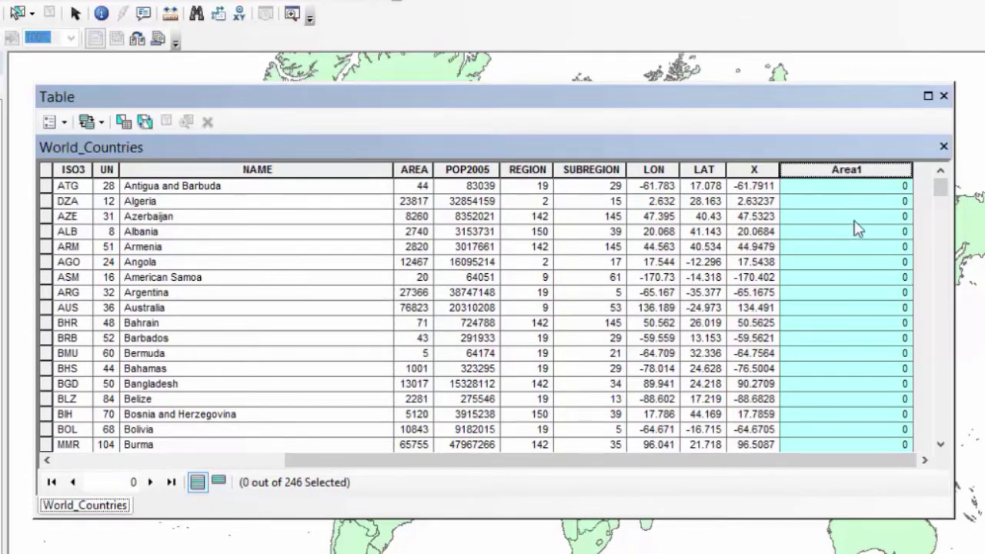
right_click(809, 174)
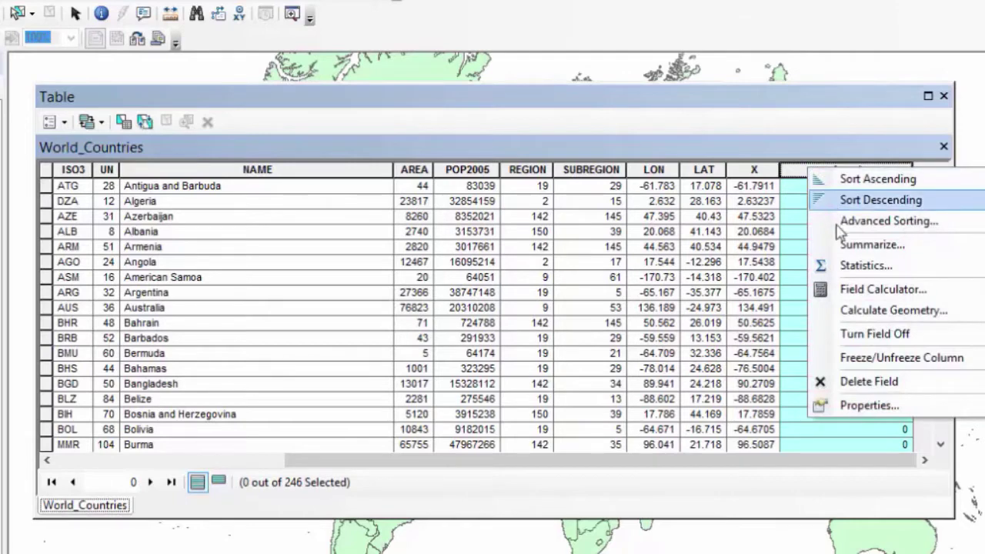
left_click(909, 314)
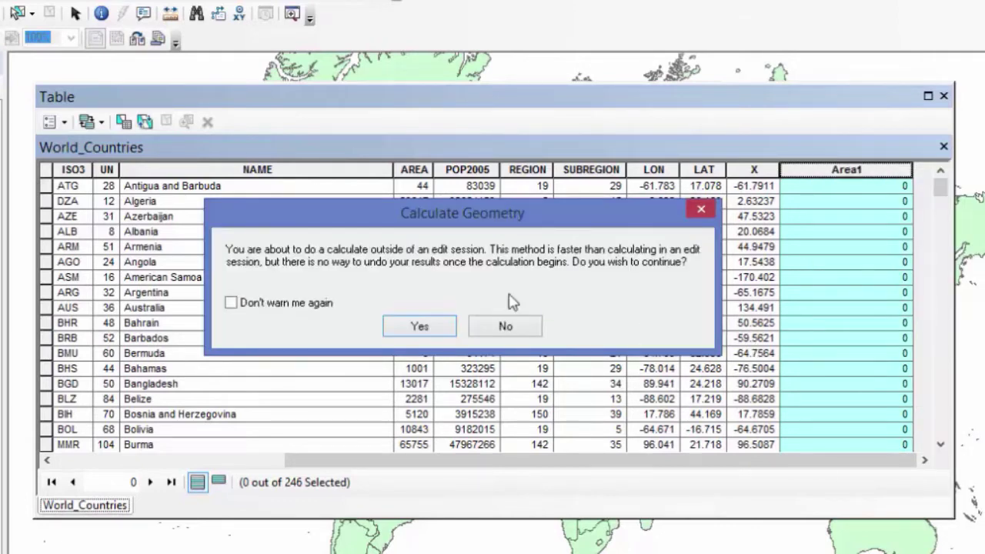
left_click(420, 327)
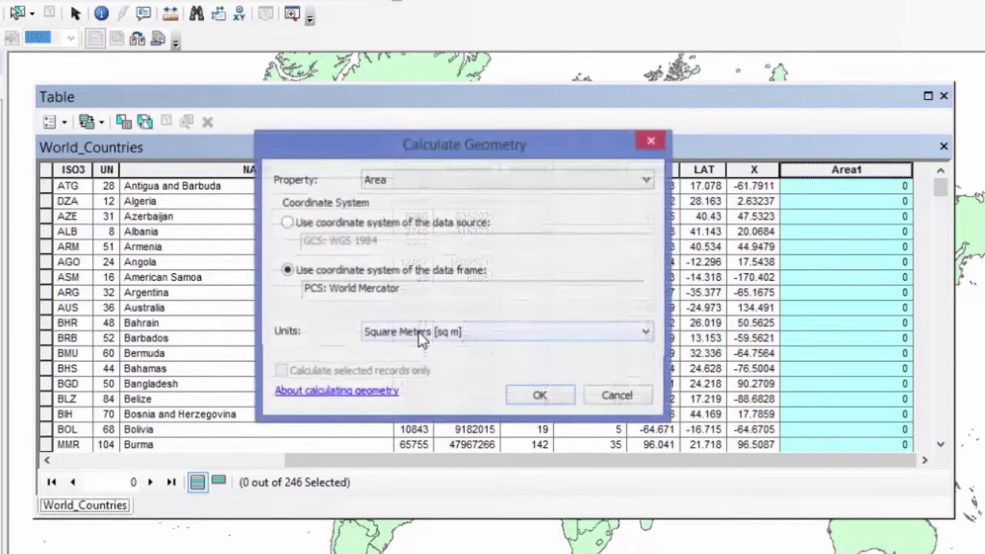
Calculate Area1 as the Area property in Square Miles US using the data frame's coordinate system, and close the table
key("Down")
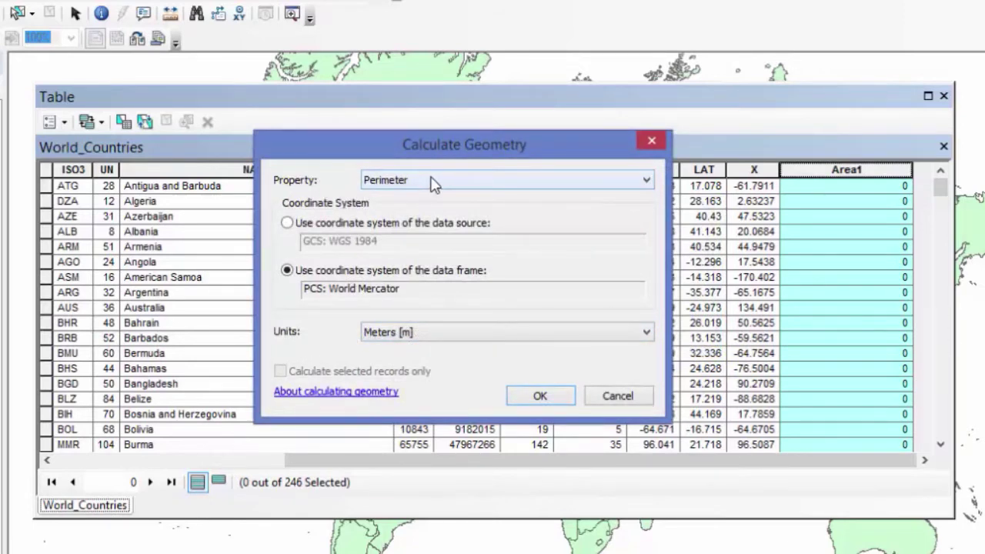
left_click(433, 182)
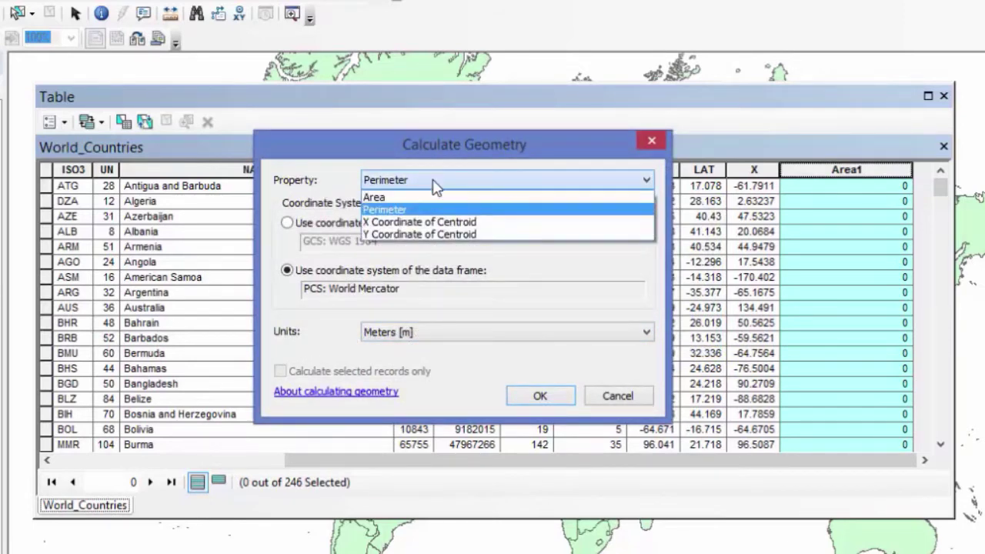
left_click(392, 195)
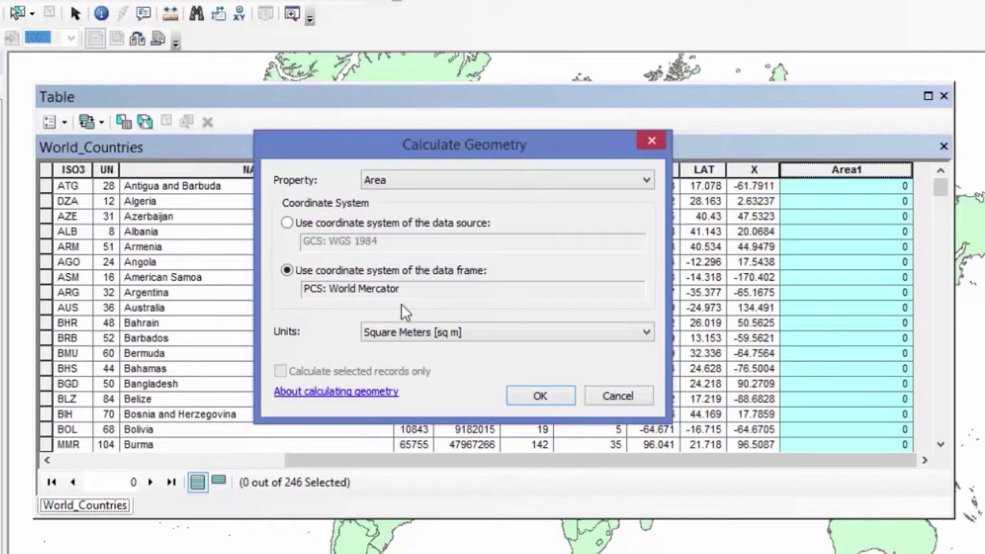
left_click(423, 335)
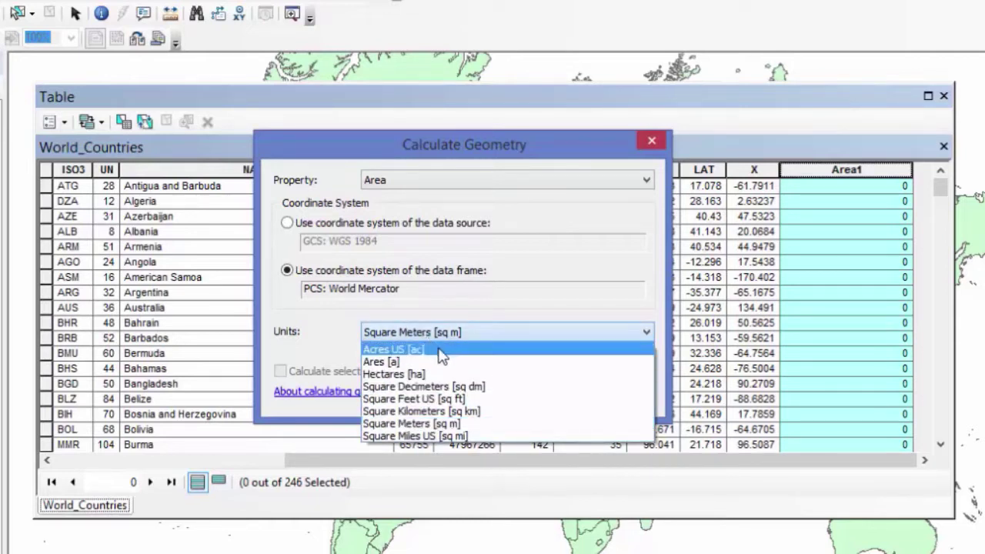
left_click(467, 436)
left_click(531, 400)
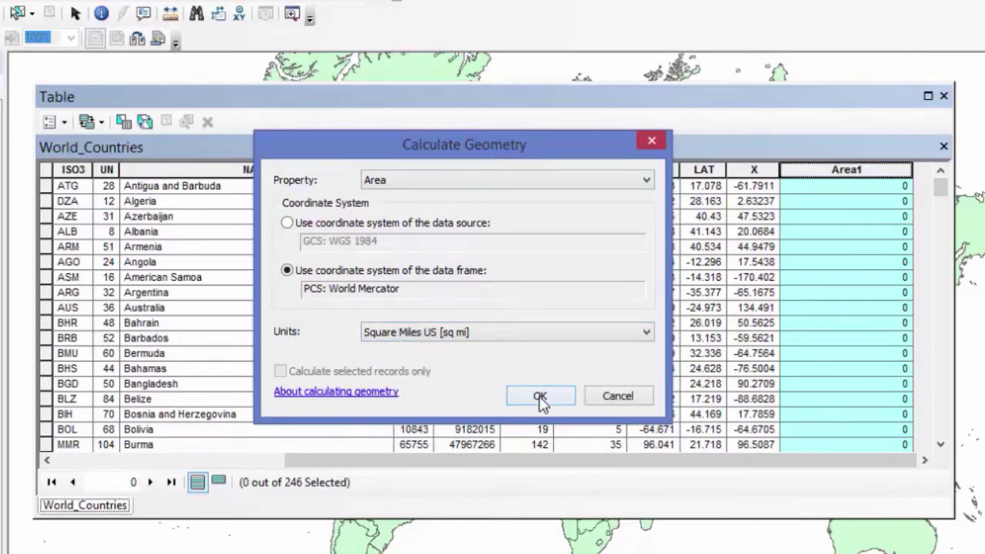
left_click(420, 327)
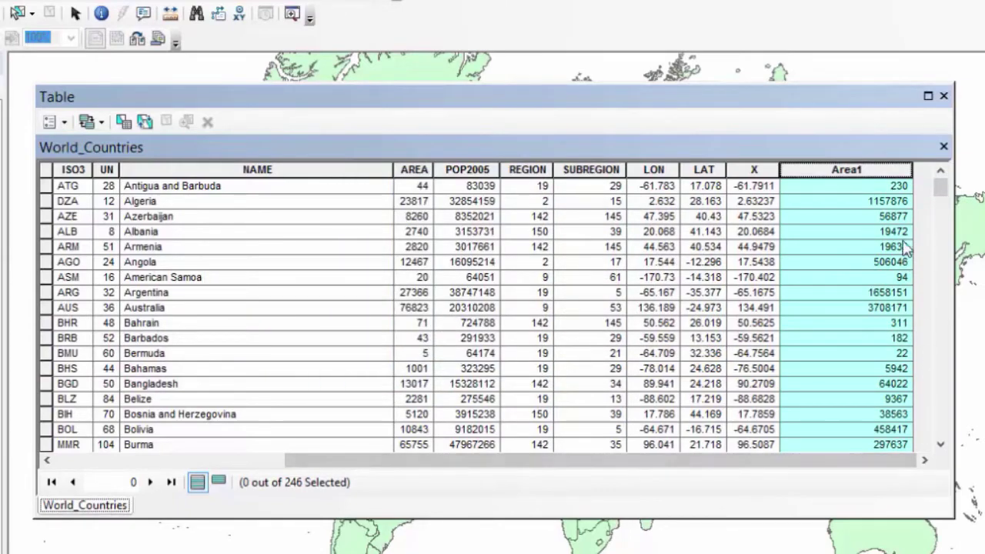
mouse_move(944, 185)
left_mouse_down()
mouse_move(948, 269)
mouse_move(940, 185)
left_mouse_up()
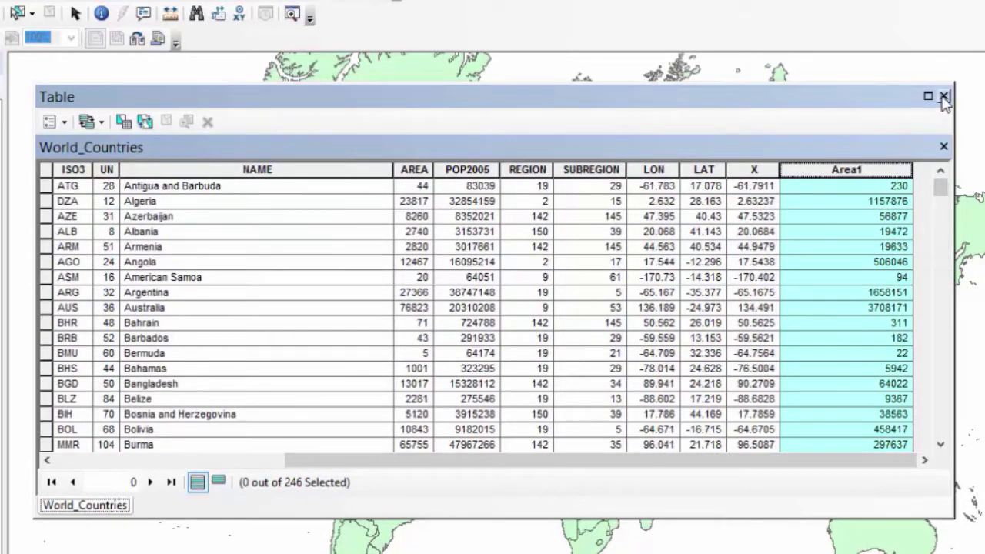
left_click(943, 95)
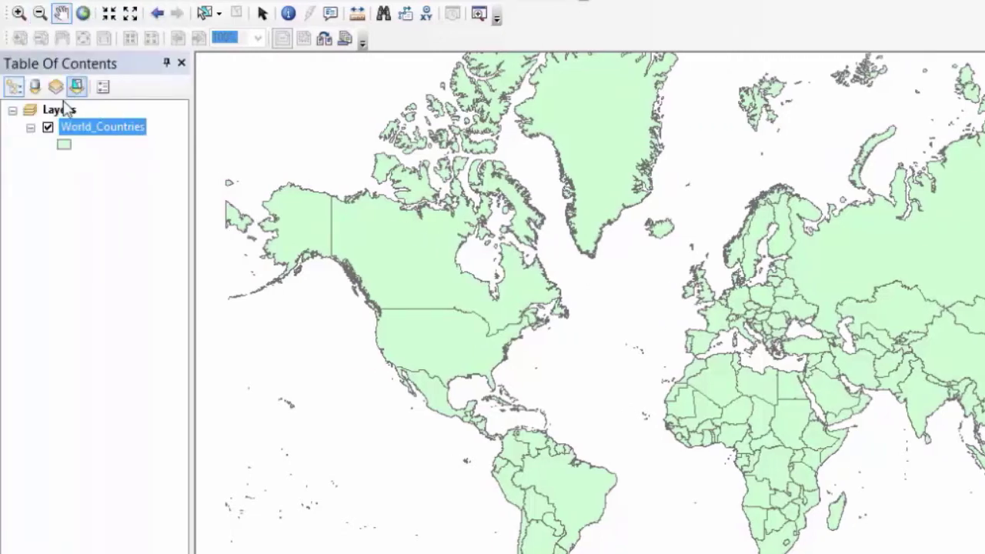
Change the Layers data frame's coordinate system to Robinson (world) and apply it
left_click(66, 110)
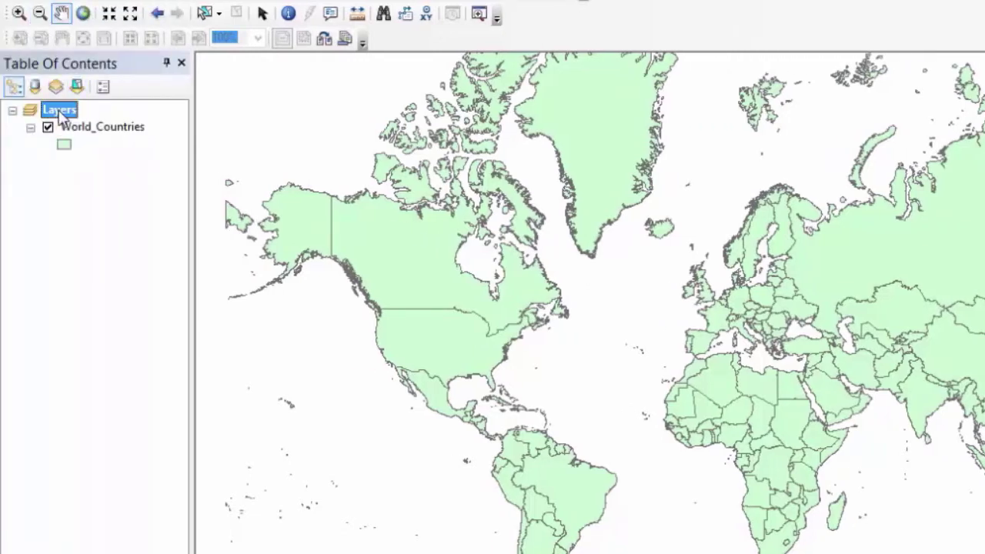
right_click(54, 109)
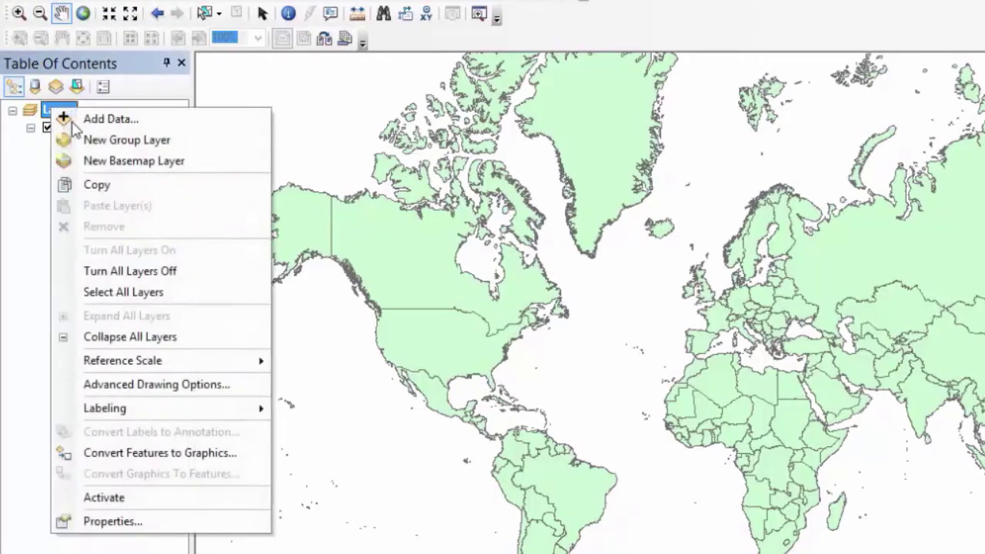
left_click(214, 521)
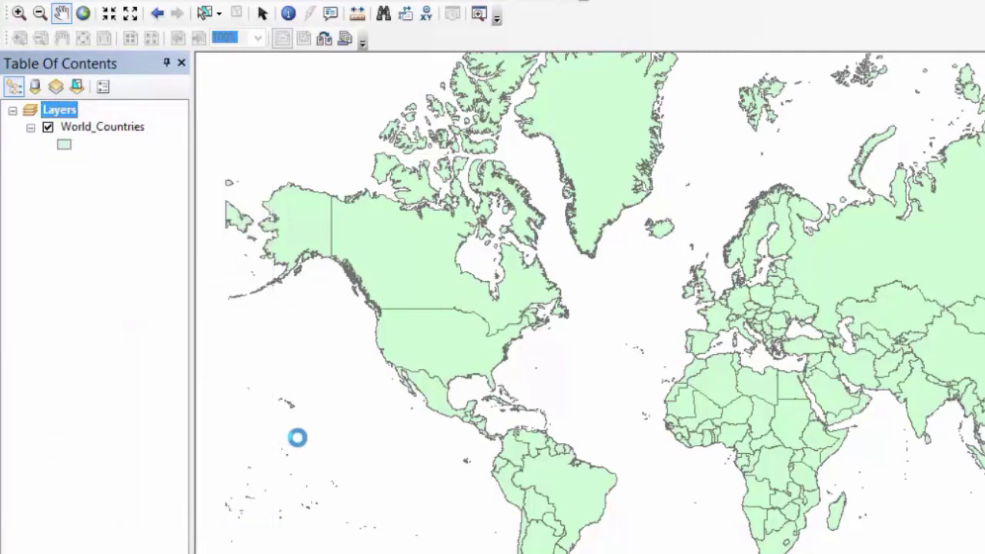
scroll(616, 223, "up", 2)
scroll(616, 221, "up", 6)
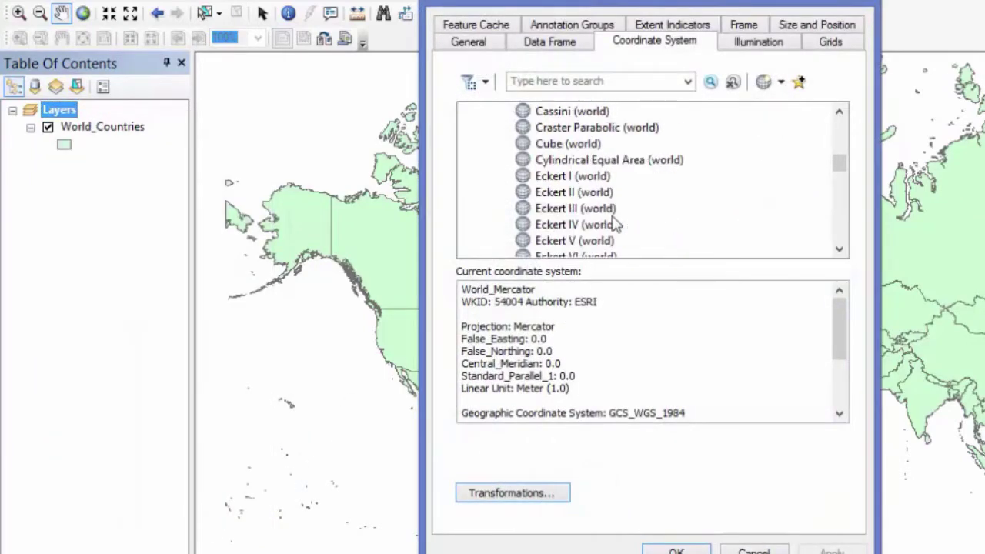
scroll(611, 222, "down", 6)
scroll(605, 224, "down", 5)
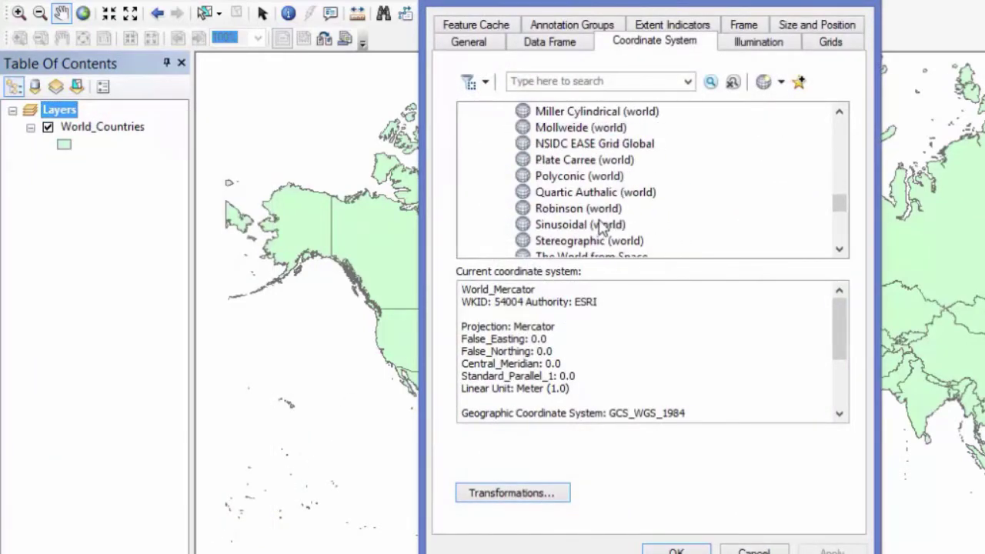
left_click(591, 210)
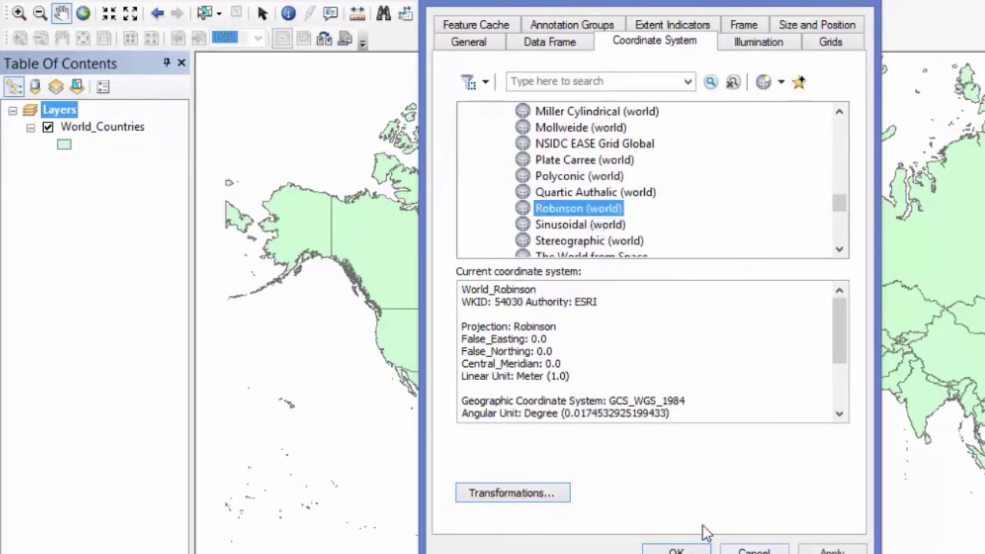
left_click(814, 550)
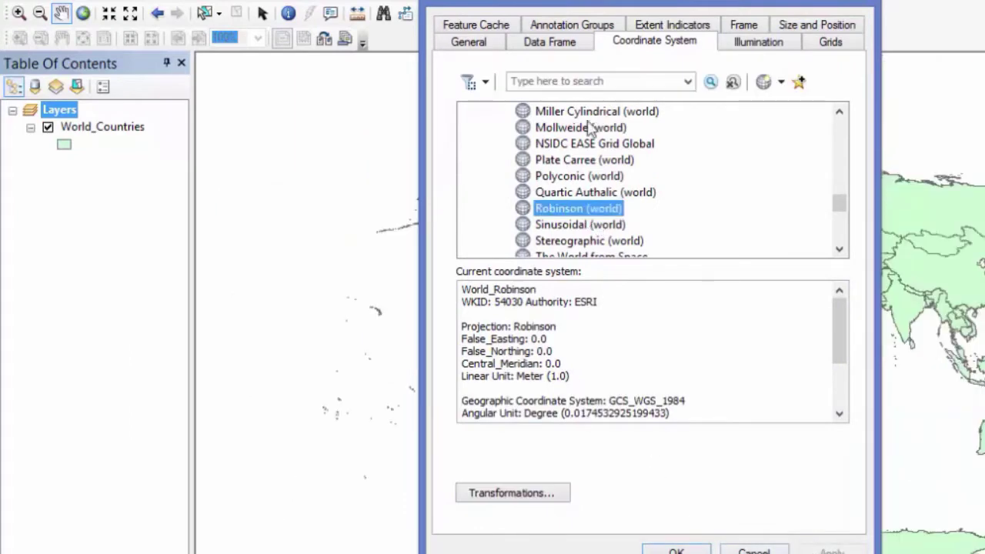
left_click(867, 4)
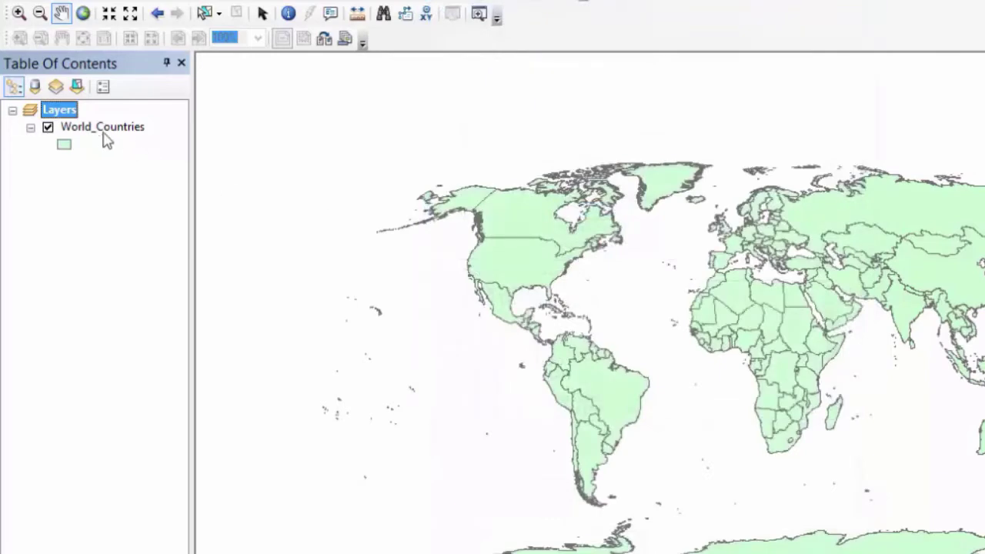
Add a Long Integer field named Area2 with a precision of 25 to the World_Countries attribute table
right_click(71, 128)
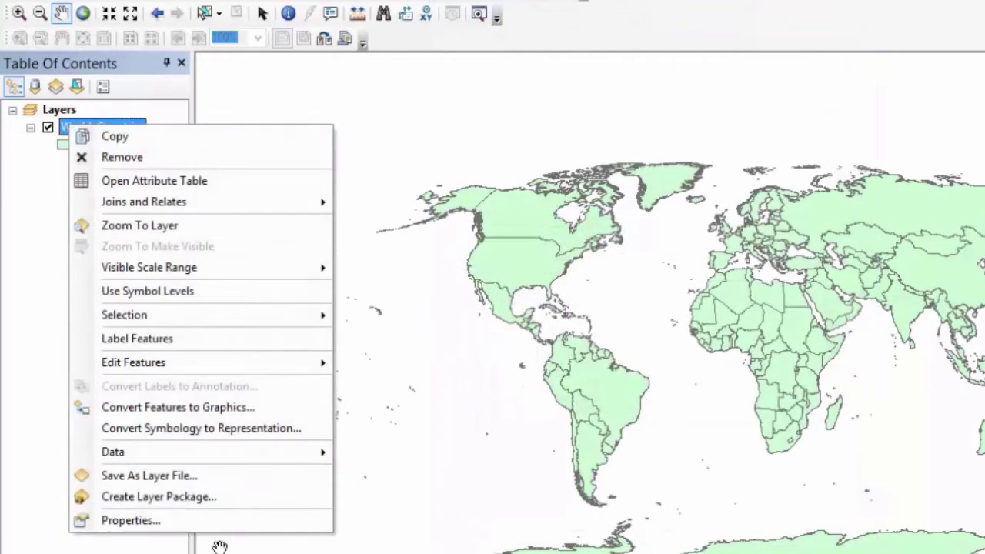
left_click(146, 178)
left_click(238, 122)
left_click(285, 253)
type("Area2")
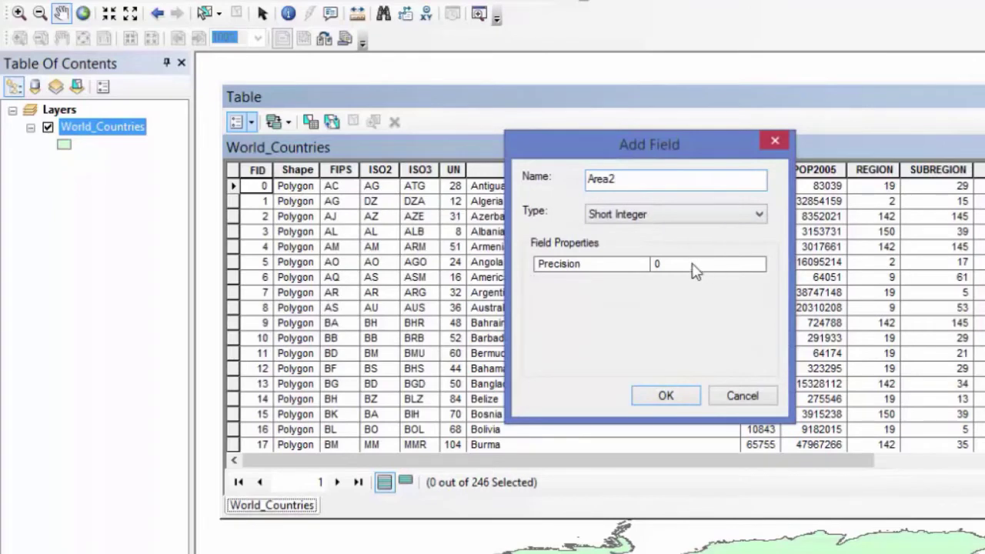
left_click(661, 215)
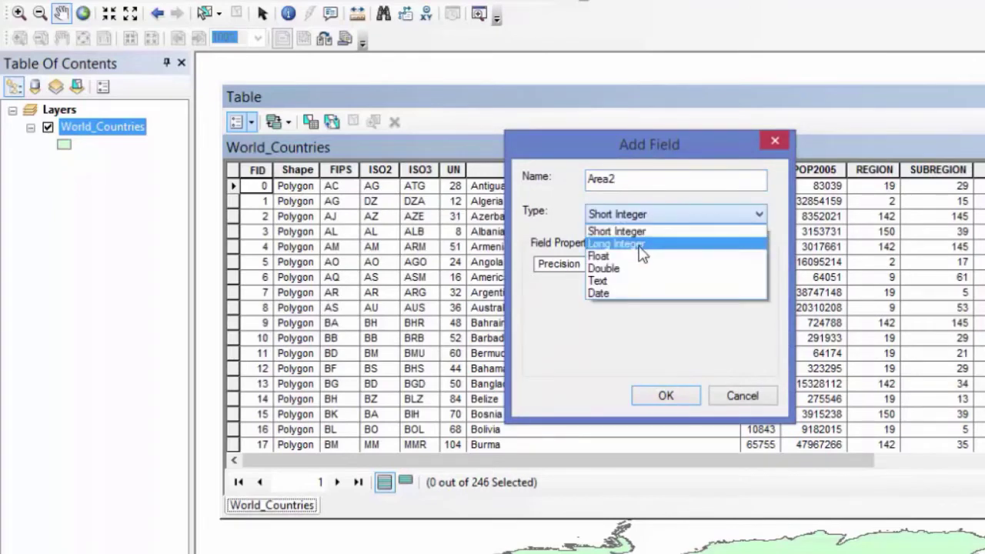
left_click(644, 243)
double_click(677, 264)
type("2")
left_click(666, 396)
Calculate the Area2 field's geometry as Area in Square Miles US using the data frame's World Robinson coordinate system
right_click(826, 170)
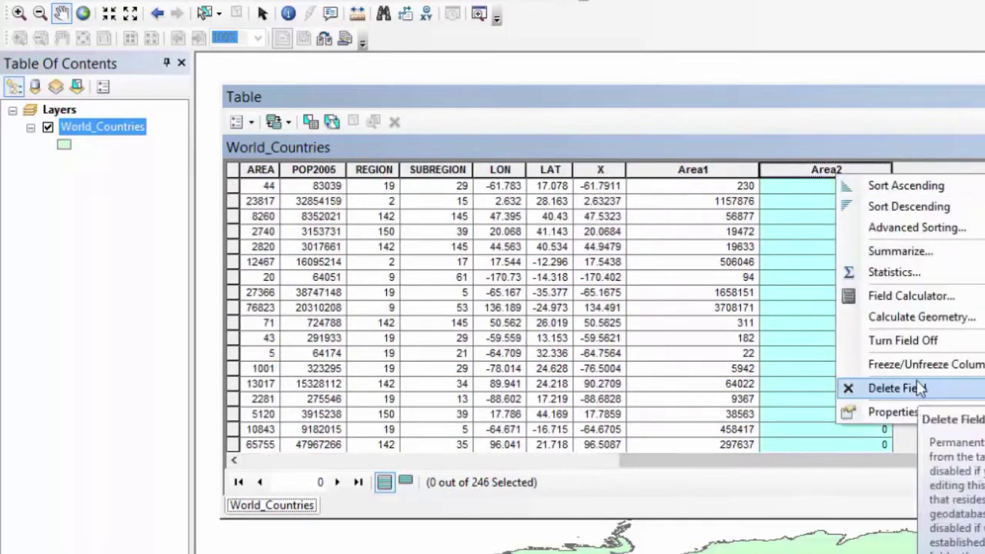
left_click(892, 316)
left_click(607, 327)
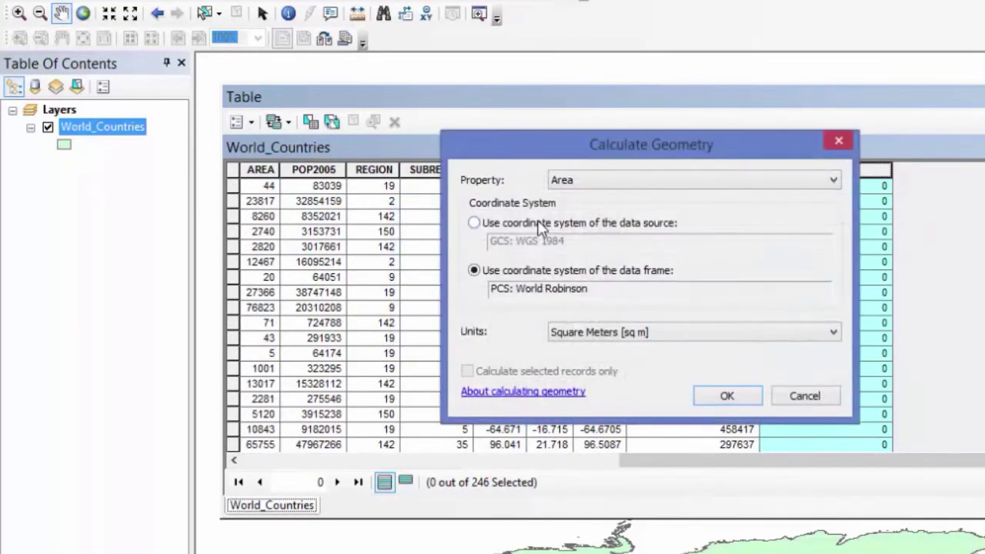
left_click(577, 184)
left_click(582, 198)
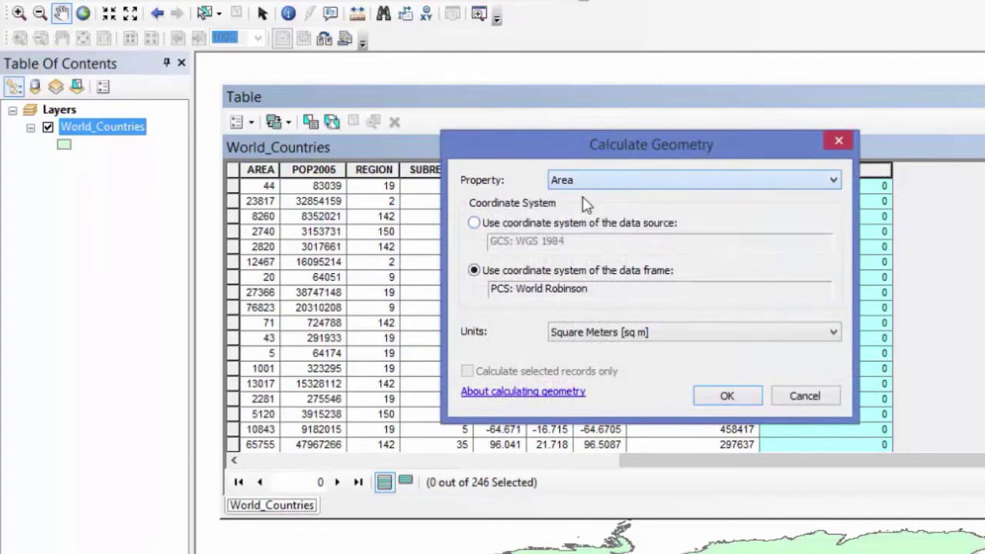
left_click(624, 331)
left_click(625, 437)
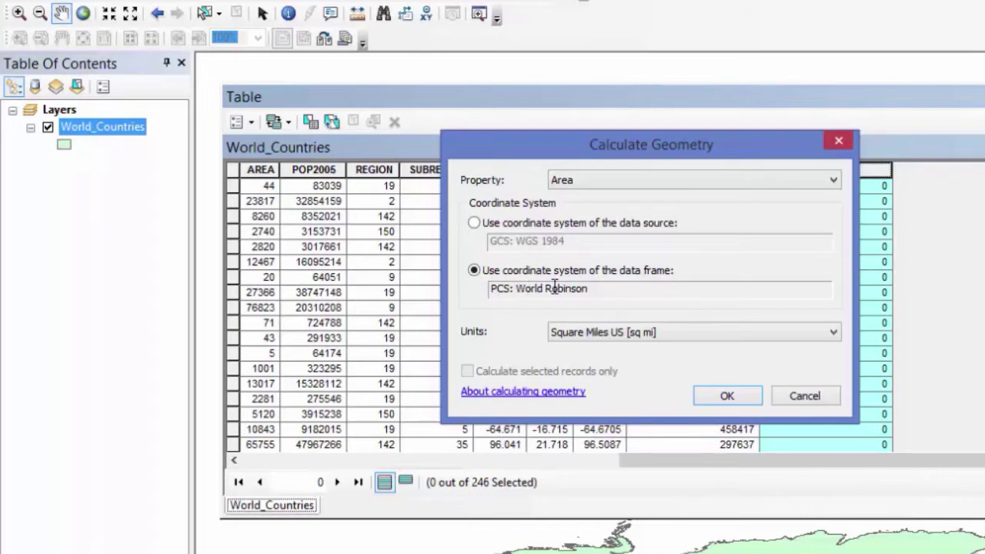
left_click(727, 396)
key("Return")
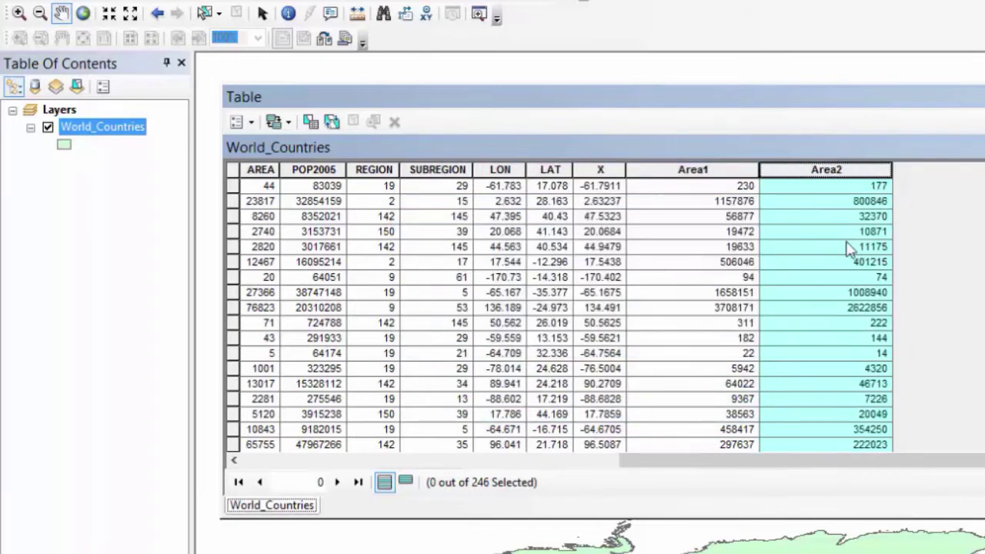
Compare the Area1 and Area2 values of several countries in the World_Countries table
left_click(849, 246)
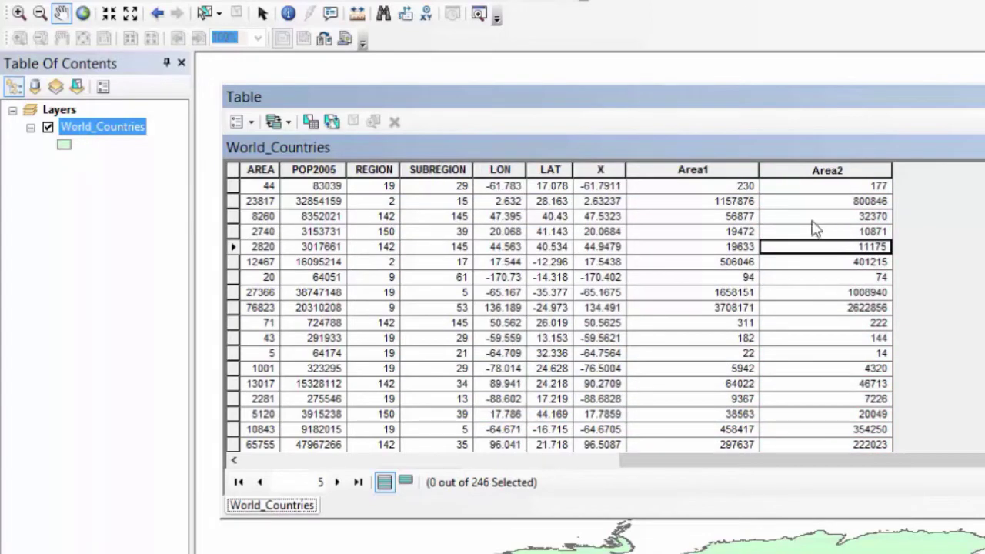
left_click(743, 202)
left_click(796, 201)
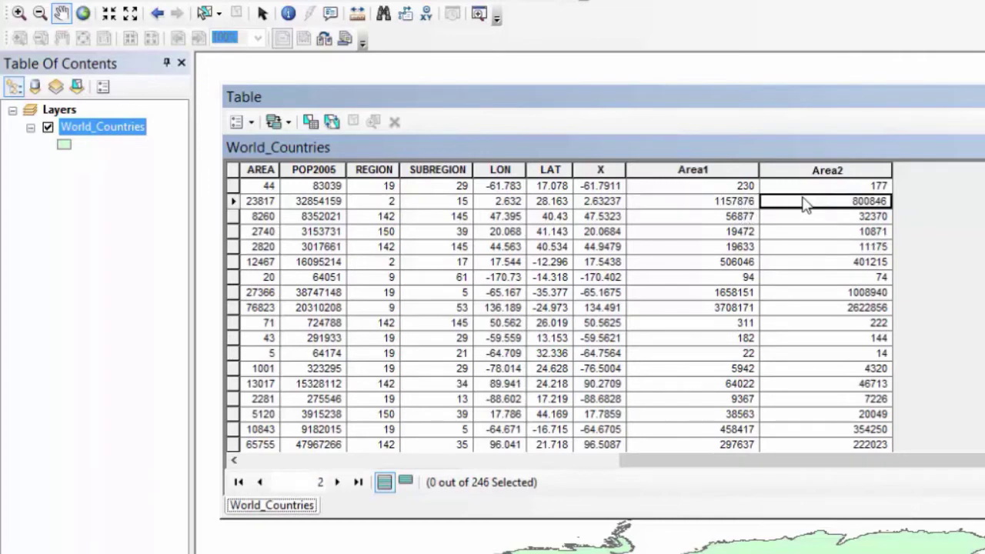
scroll(773, 256, "down", 10)
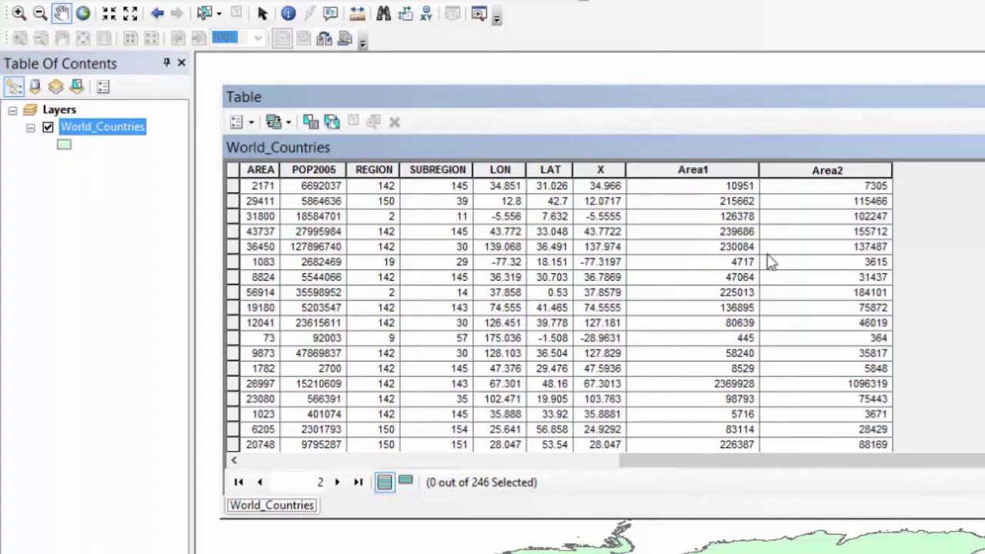
left_click(810, 247)
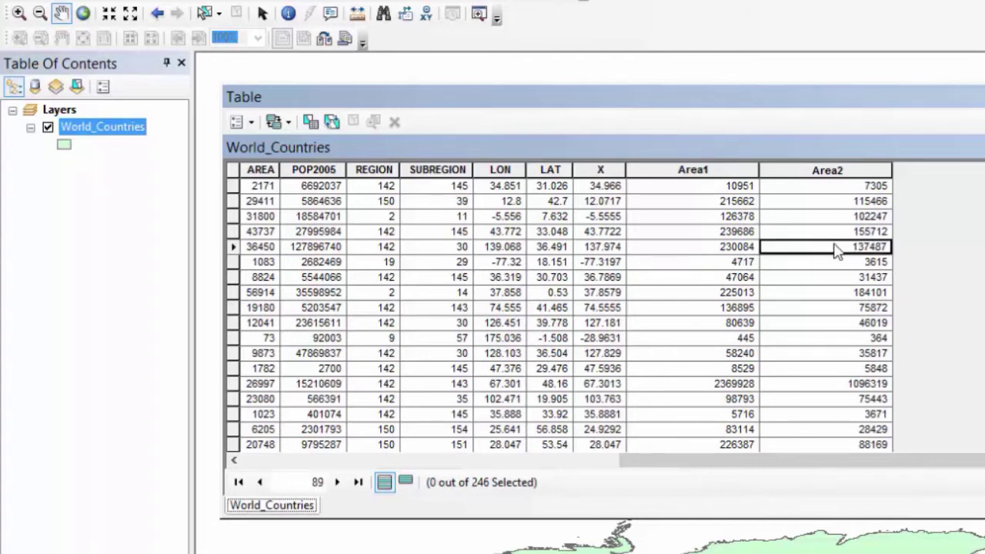
left_click(744, 249)
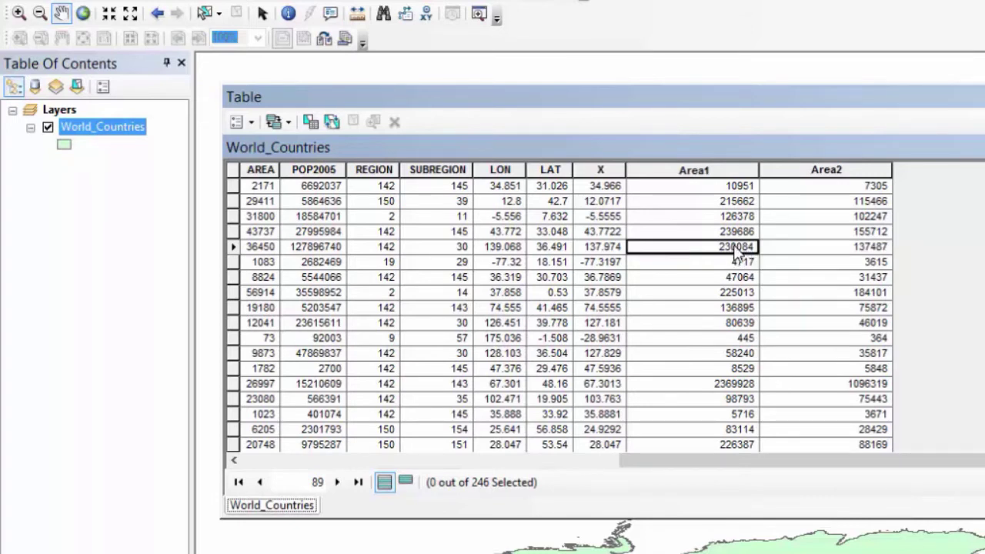
left_click(782, 250)
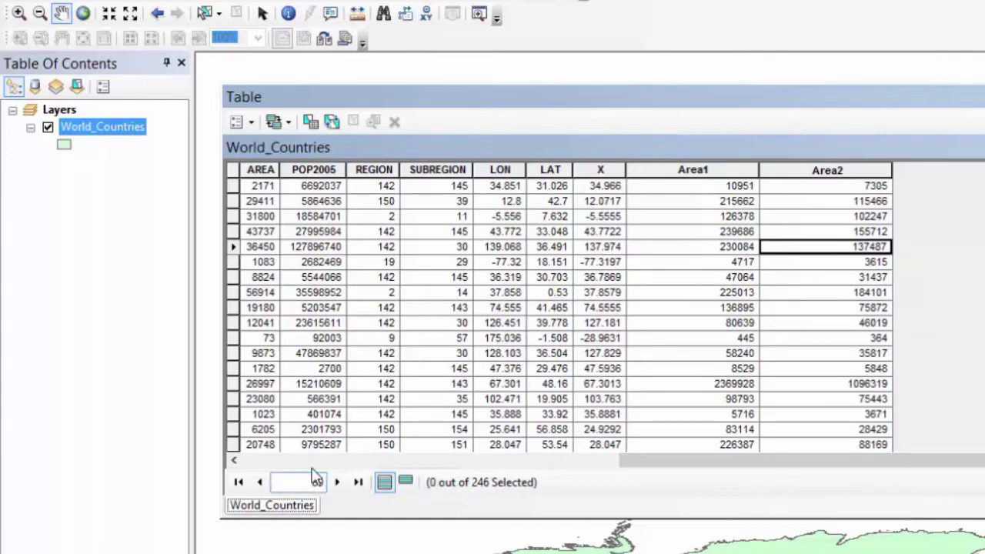
Add a Long Integer field named Area3 with a precision of 25 to the World_Countries table and close the table
left_click(249, 121)
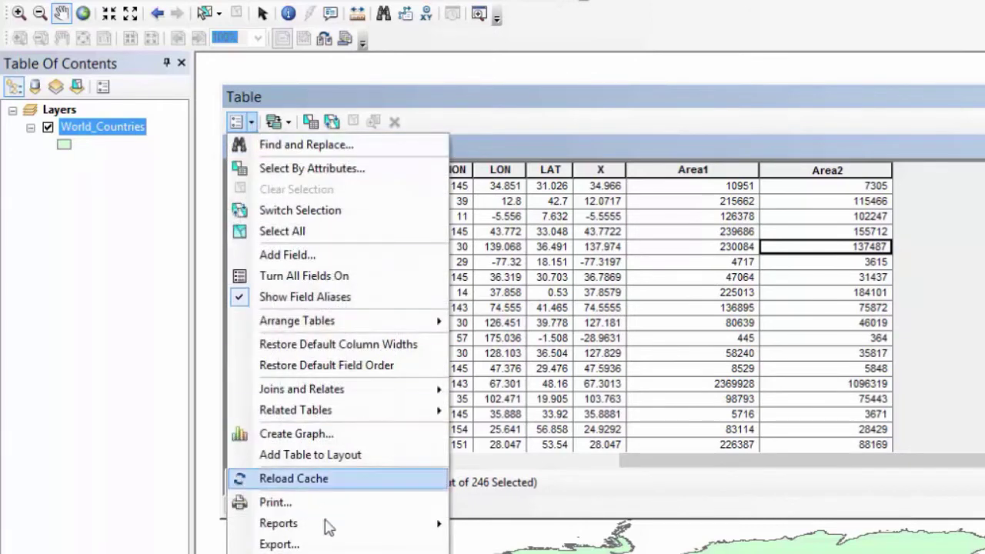
left_click(319, 254)
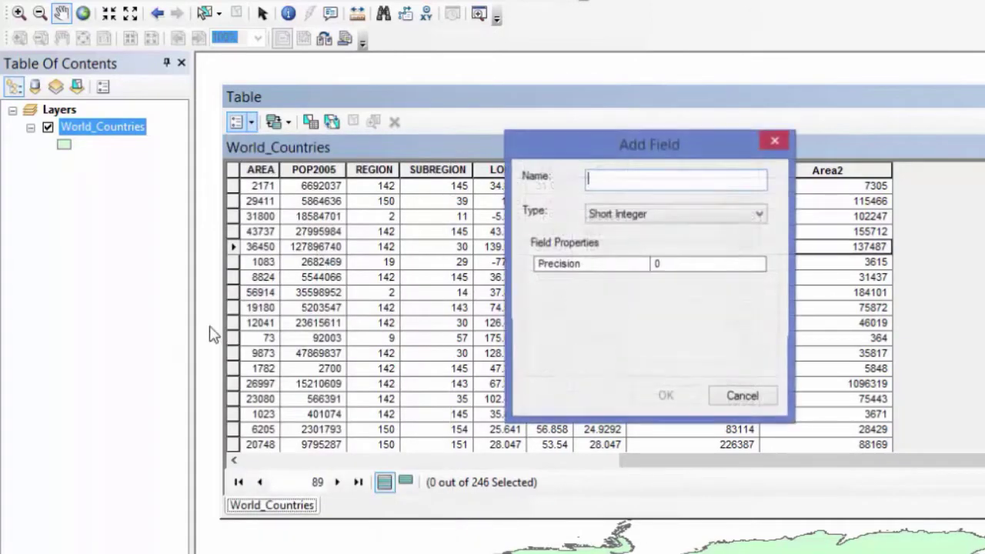
type("Area3")
left_click(603, 220)
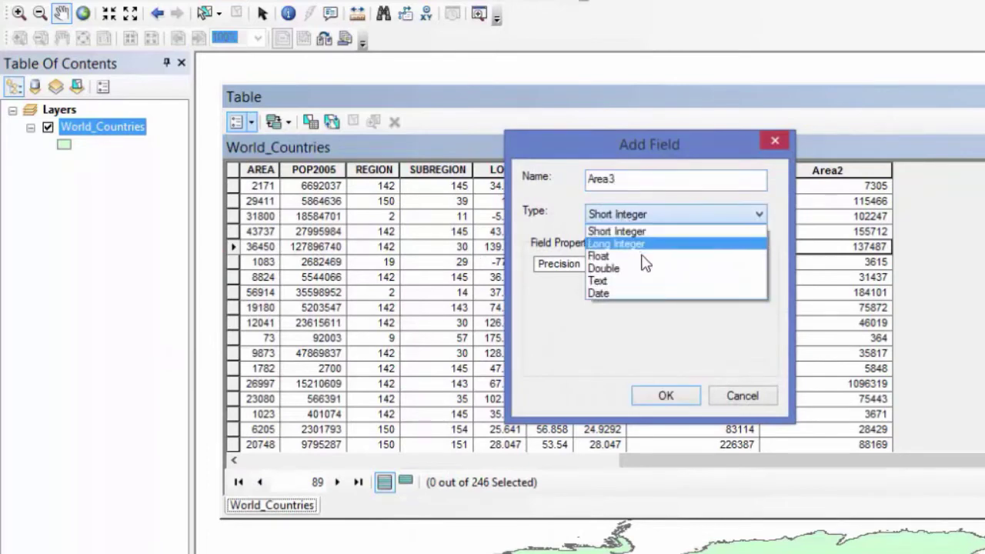
left_click(623, 241)
type("25")
key("Return")
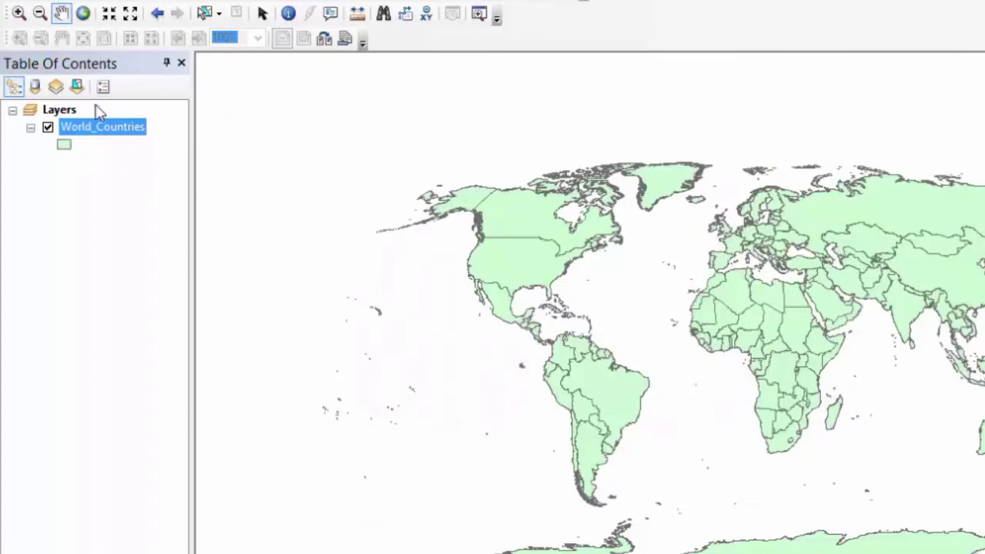
Change the Layers data frame's coordinate system to Cylindrical Equal Area (world)
left_click(70, 111)
right_click(72, 111)
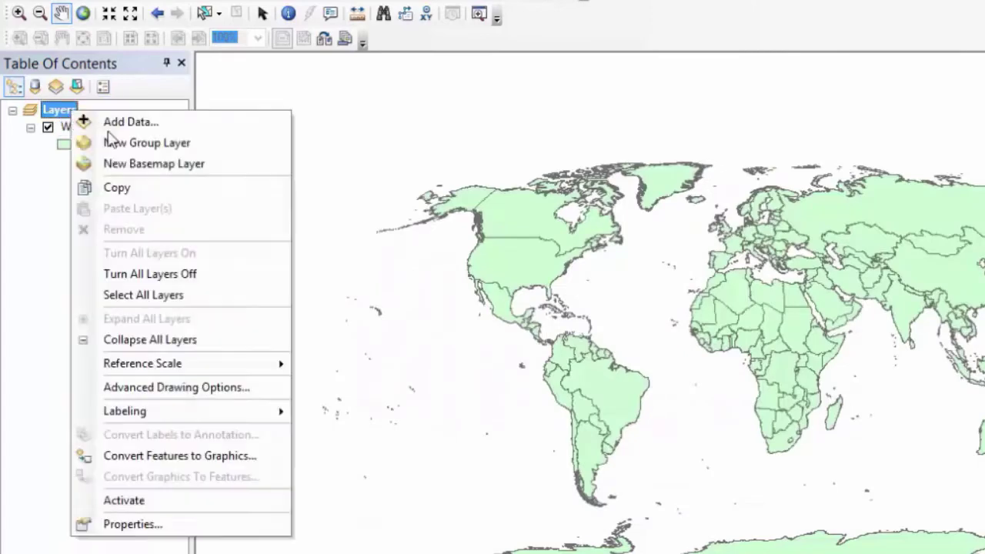
left_click(240, 525)
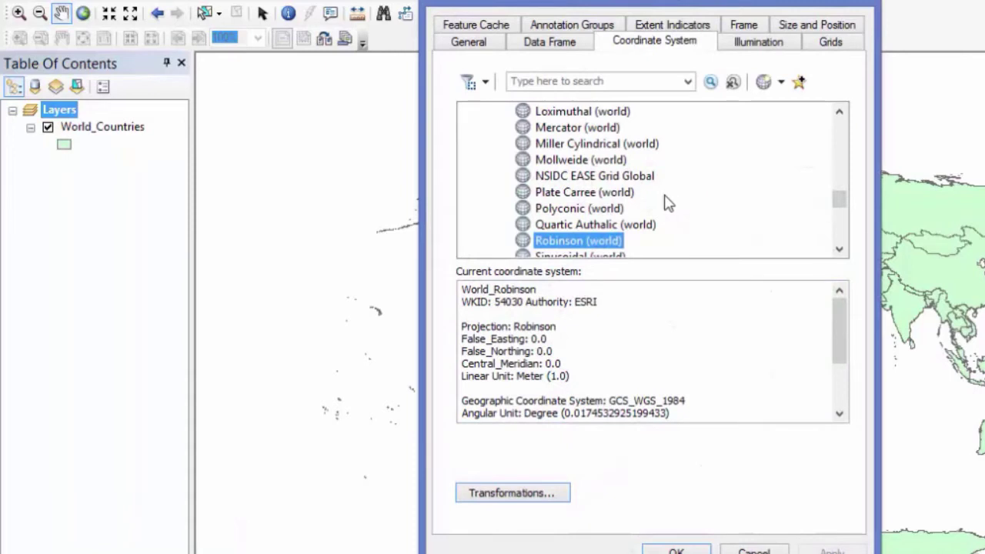
scroll(663, 203, "down", 5)
scroll(659, 202, "up", 12)
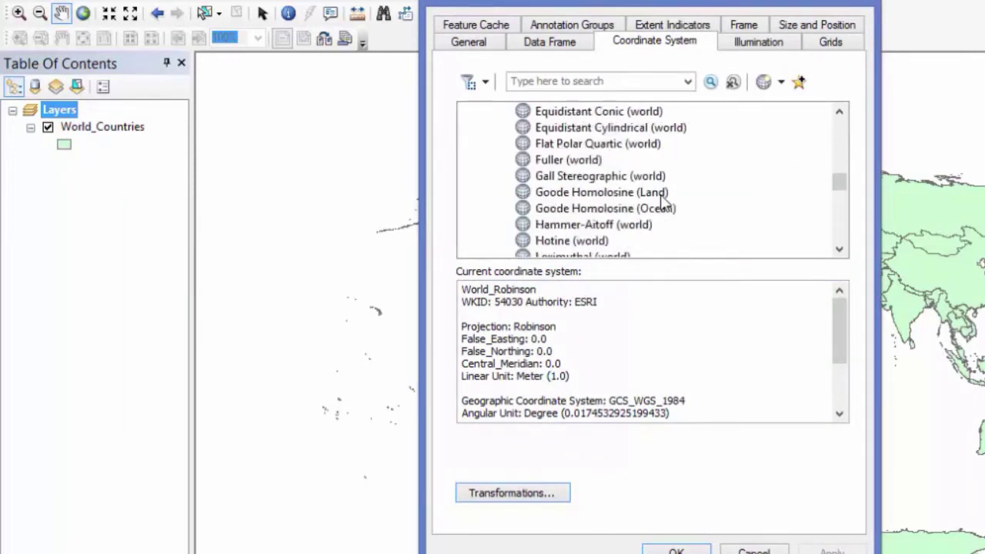
left_click(840, 113)
left_click(840, 113)
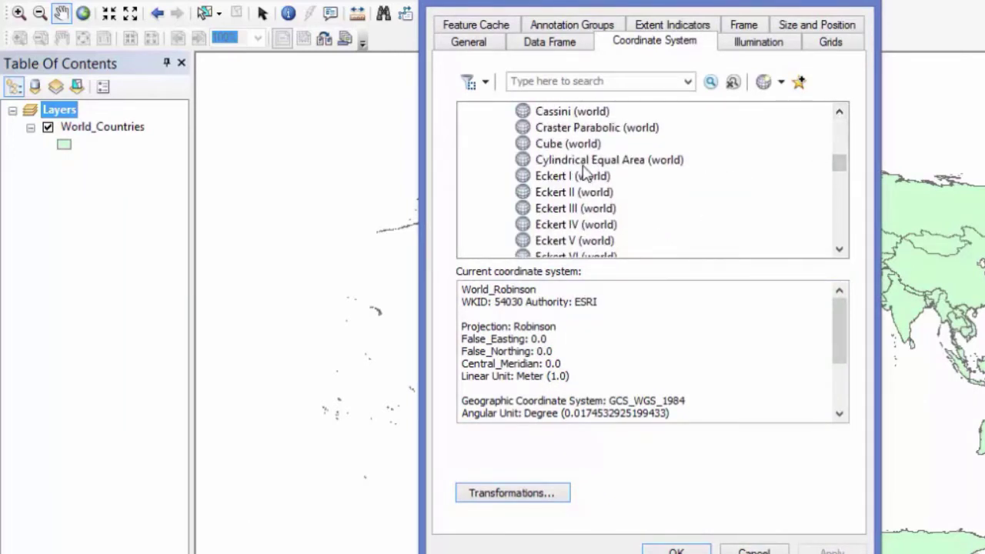
left_click(636, 166)
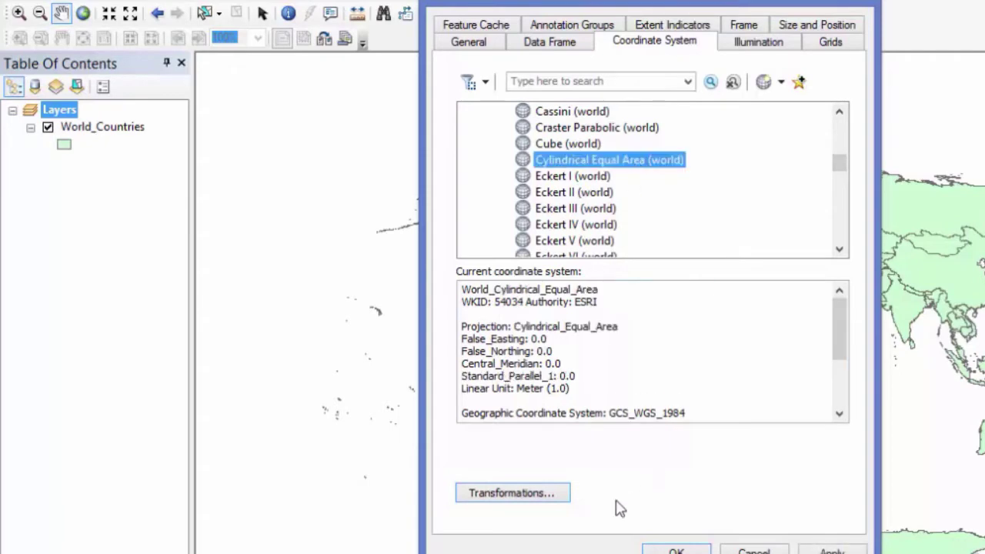
left_click(675, 550)
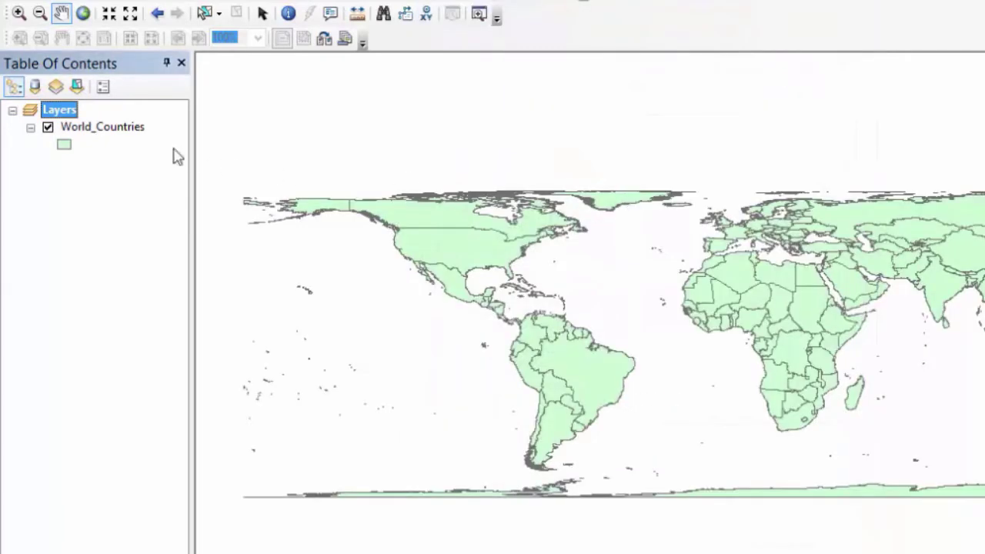
In the World_Countries table, calculate Area3 as Area in Square Miles US using the data frame's World Cylindrical Equal Area coordinate system
right_click(60, 110)
right_click(94, 127)
left_click(219, 524)
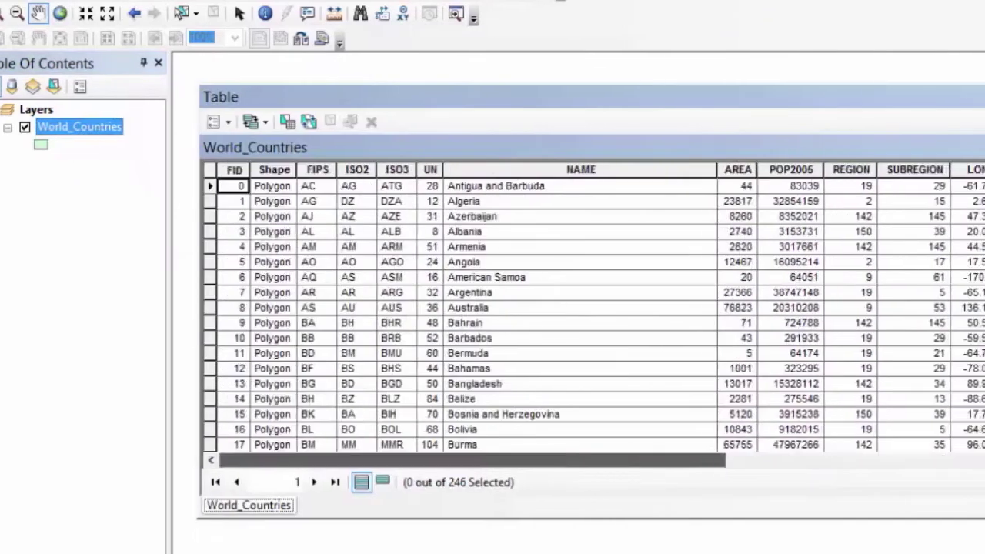
left_click_drag(474, 460, 830, 474)
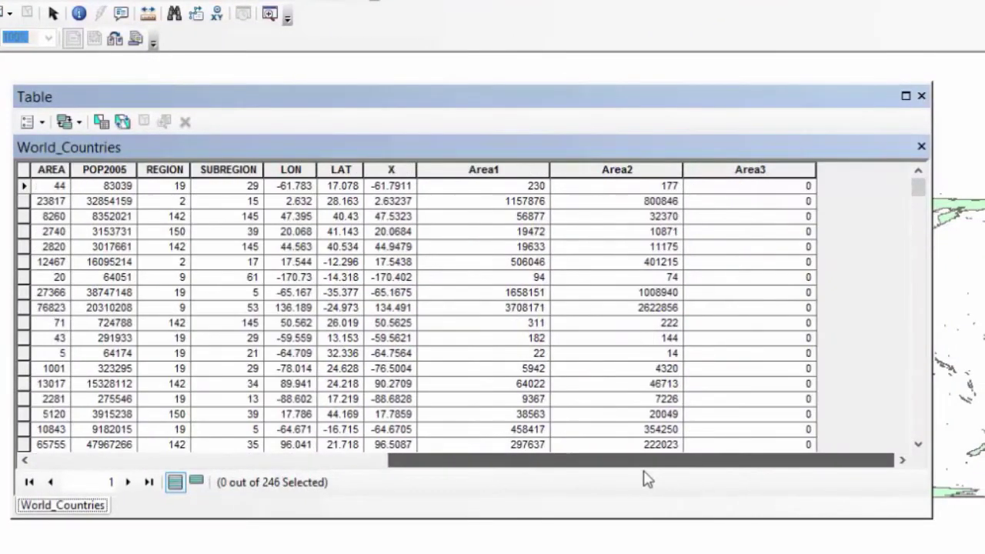
left_click(750, 171)
right_click(750, 171)
left_click(798, 317)
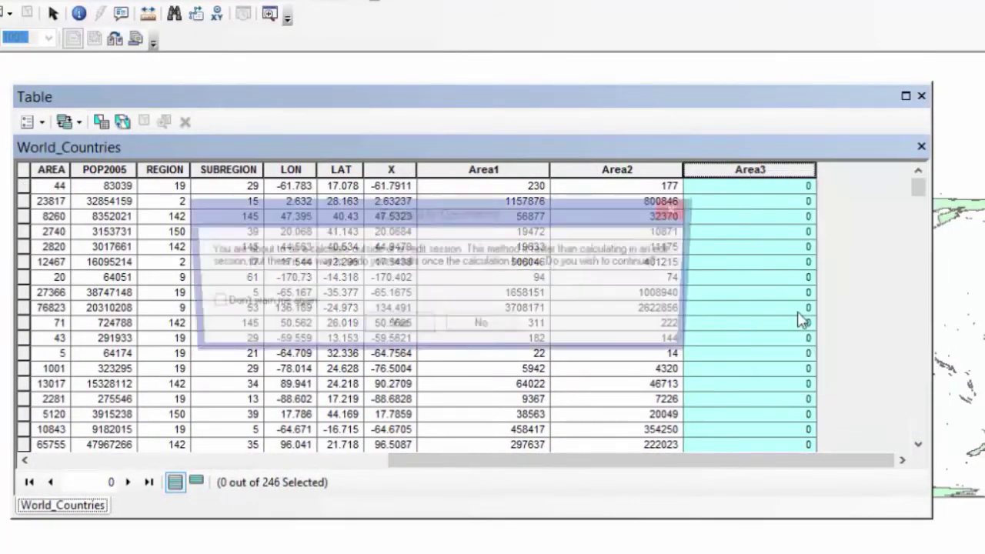
key("Return")
left_click(402, 338)
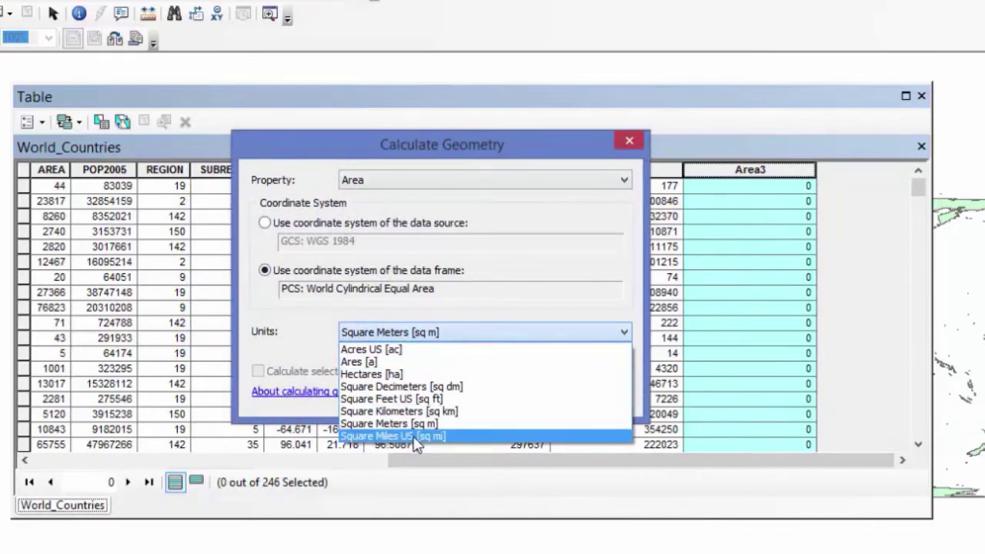
left_click(393, 435)
left_click(523, 397)
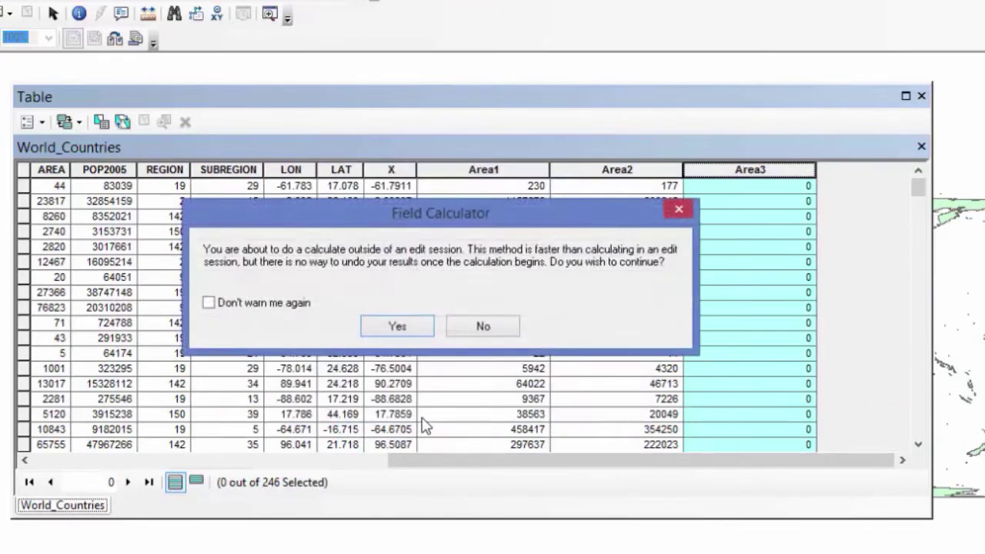
left_click(421, 326)
Compare the Area3 values with Area1 and Area2 in the World_Countries table, and select the Area3 column
left_click(789, 298)
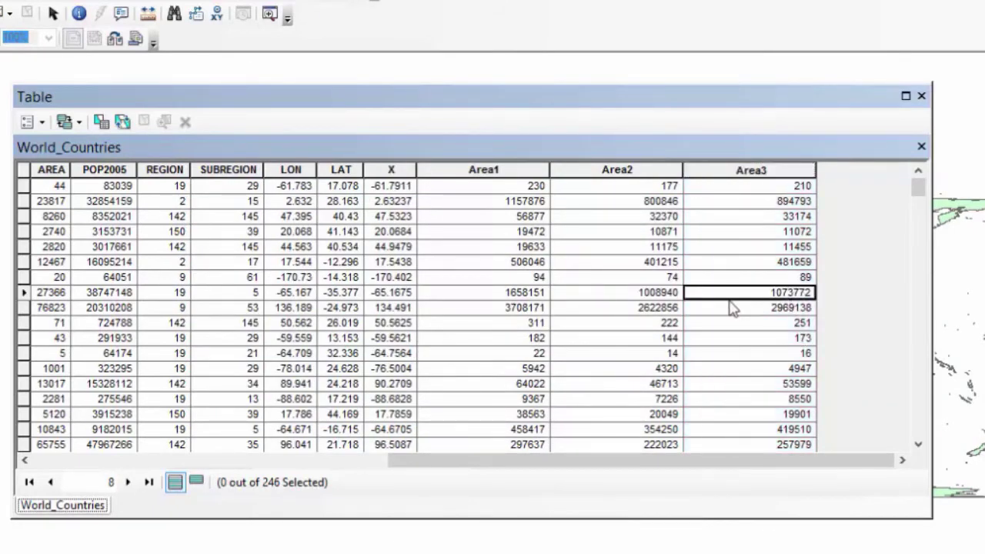
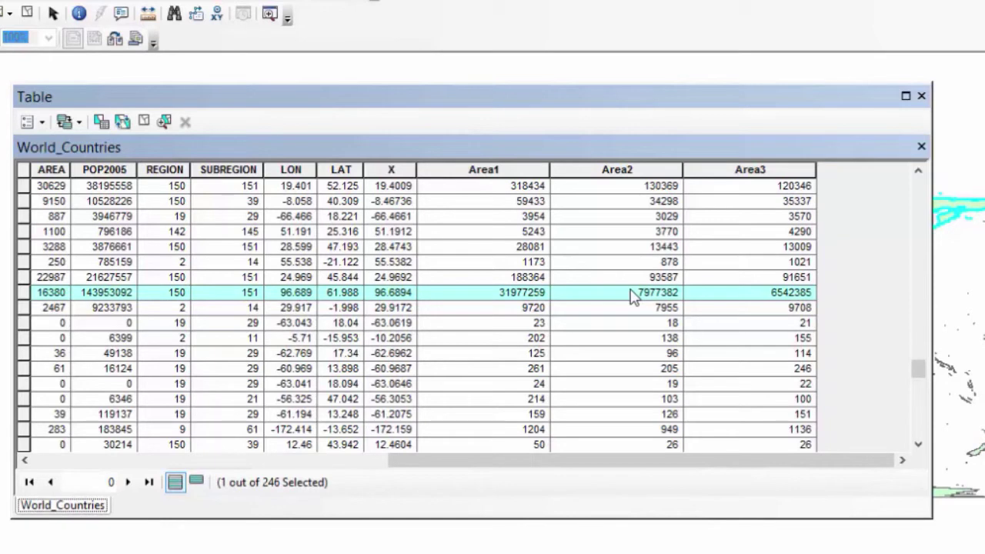
scroll(629, 297, "down", 1)
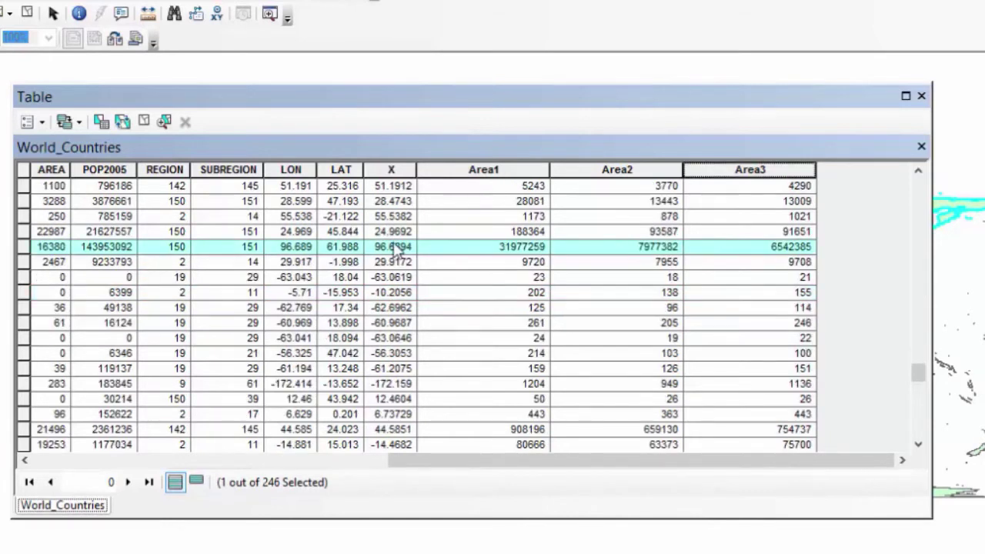
left_click(772, 171)
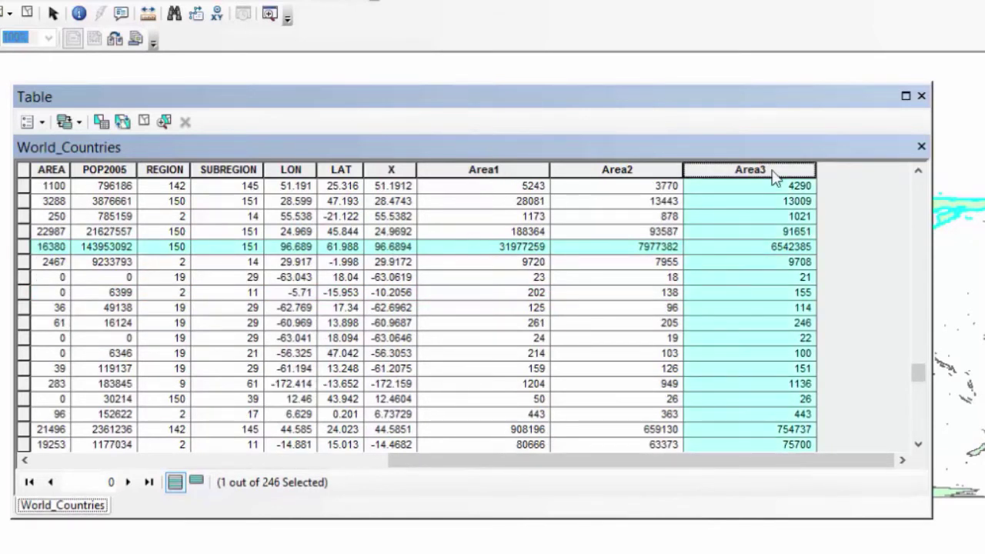